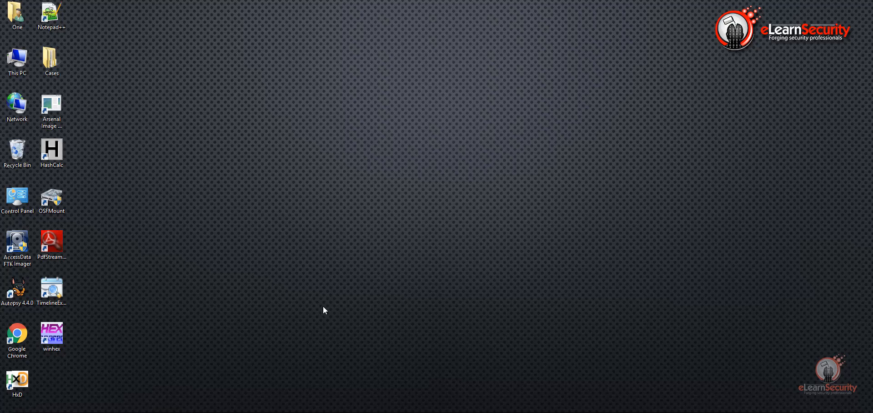
# Step: Open Disk Management from This PC's Manage menu and enlarge the window to show capacities
pyautogui.rightClick(32, 64)
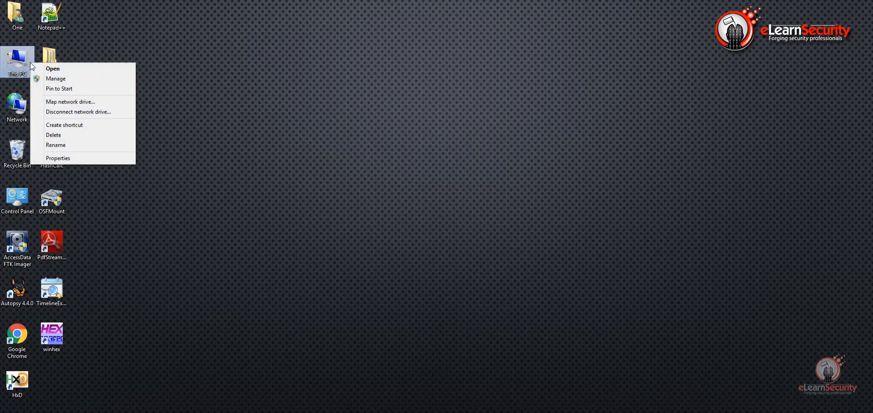
pyautogui.click(68, 78)
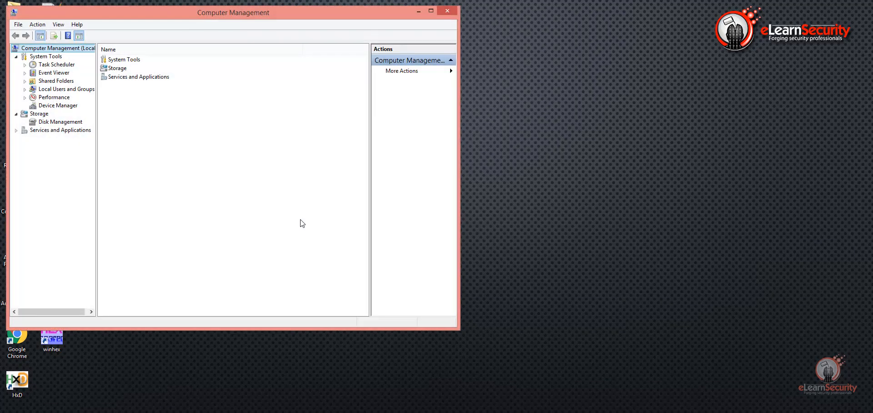
pyautogui.click(68, 123)
pyautogui.moveTo(272, 6); pyautogui.dragTo(472, 15)
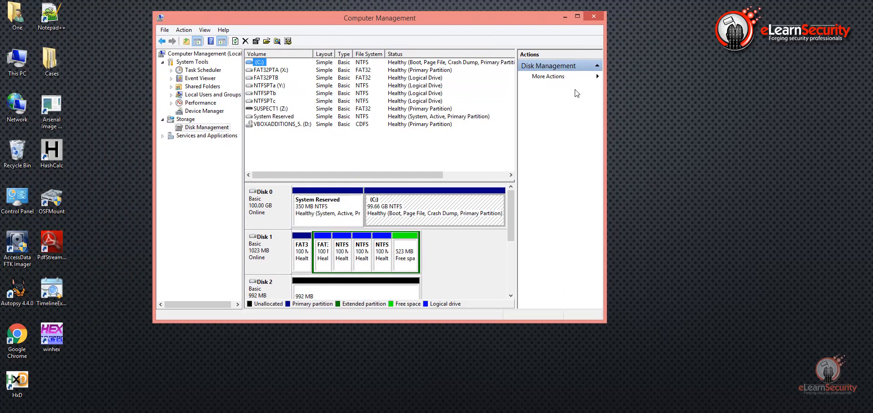
pyautogui.moveTo(607, 92); pyautogui.dragTo(775, 93)
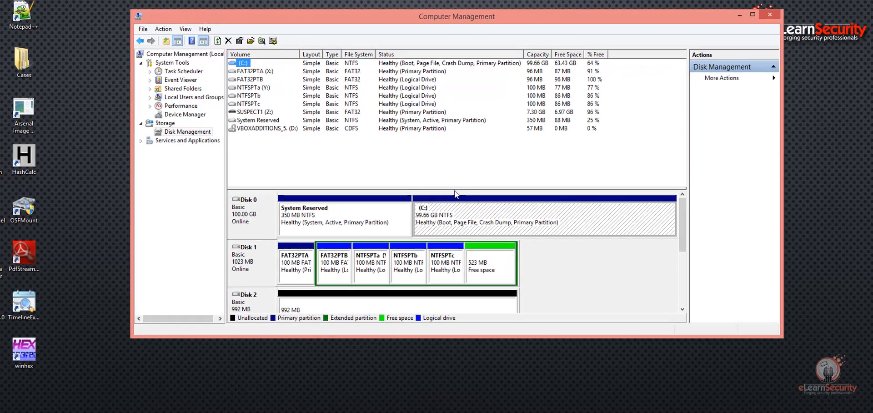
pyautogui.moveTo(454, 190); pyautogui.dragTo(448, 147)
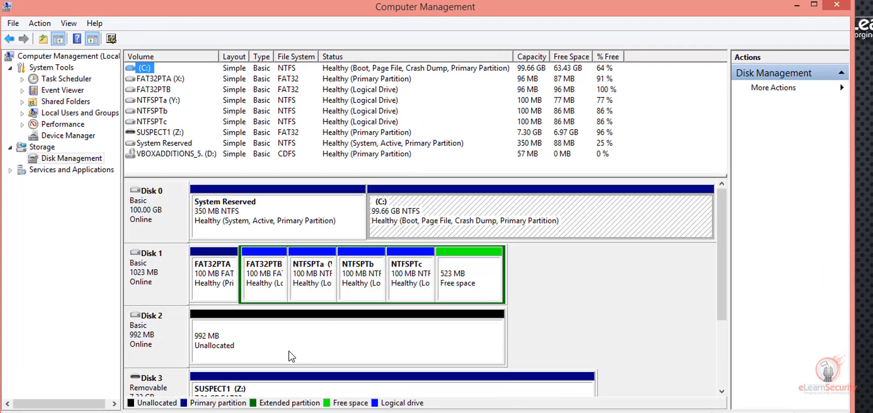
# Step: Scroll the disk map to Disk 3 and confirm it holds the SUSPECT1 (Z:) partition
pyautogui.scroll(-1, 726, 342)
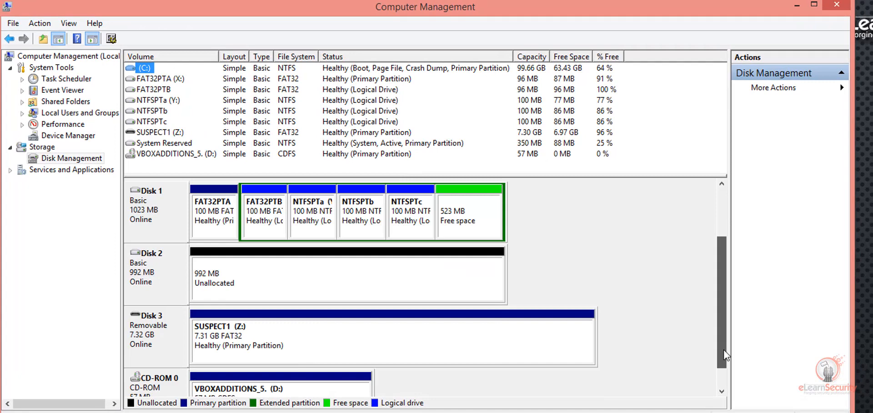
pyautogui.click(182, 345)
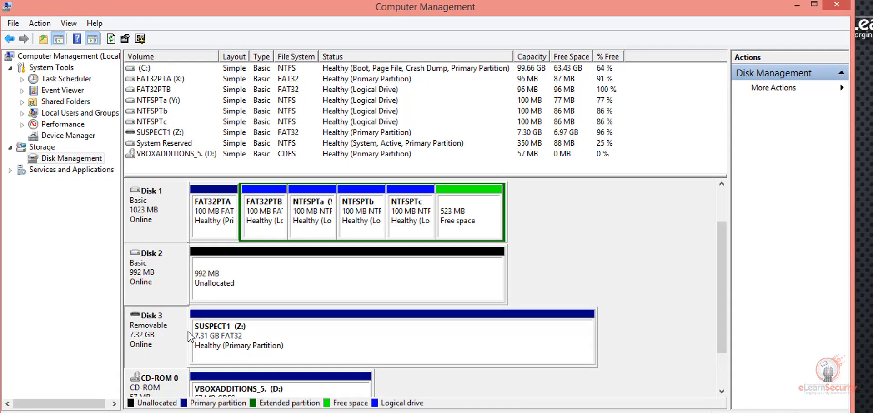
pyautogui.click(164, 133)
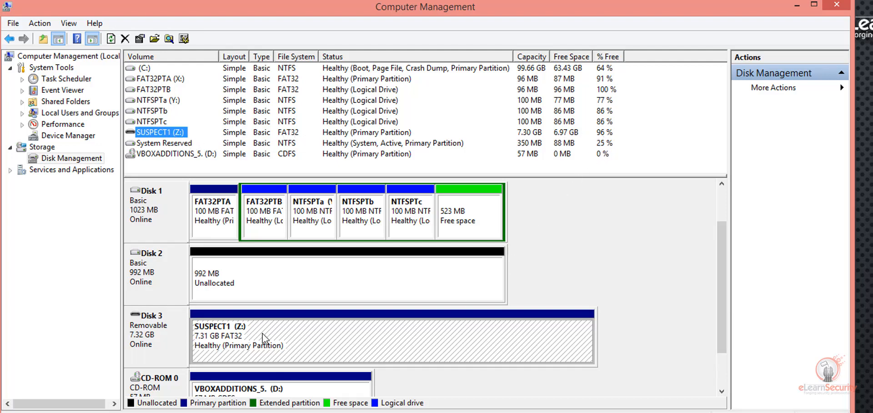
pyautogui.click(156, 337)
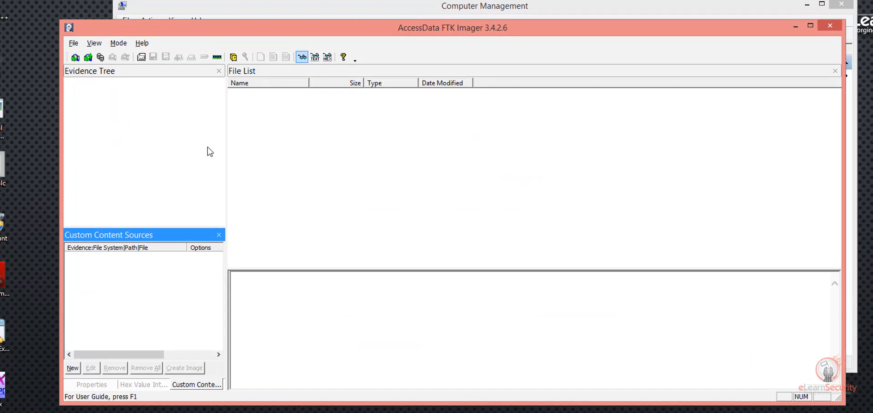
# Step: Create a disk image using physical drive PHYSICALDRIVE3, the Lexar USB JumpDrive, as the source
pyautogui.click(75, 44)
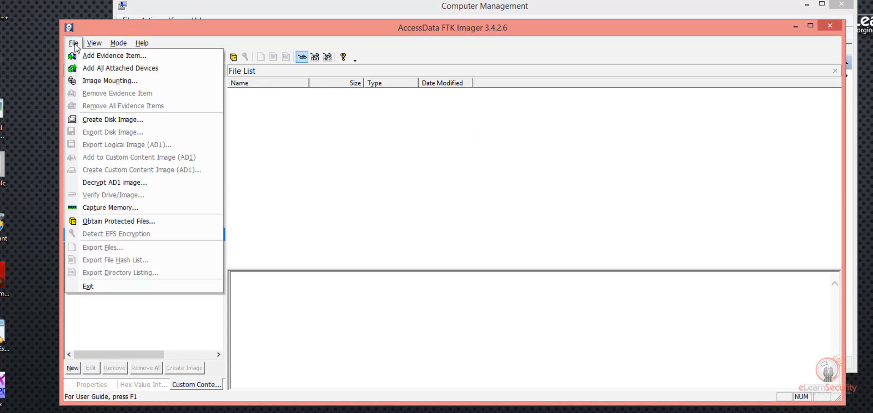
pyautogui.click(179, 120)
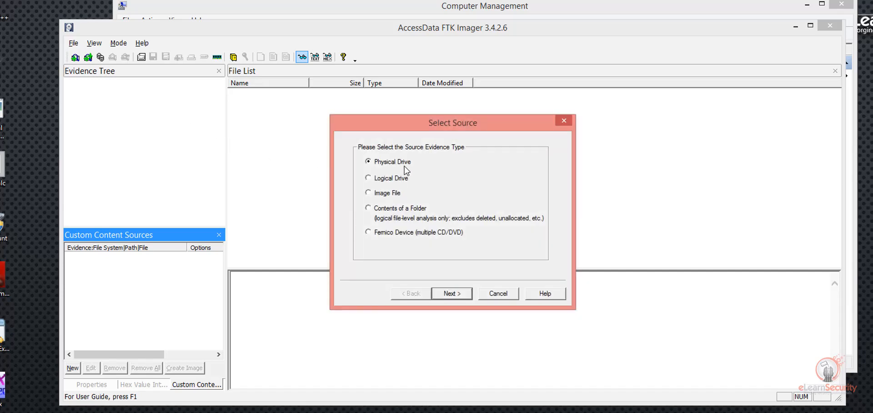
pyautogui.click(448, 293)
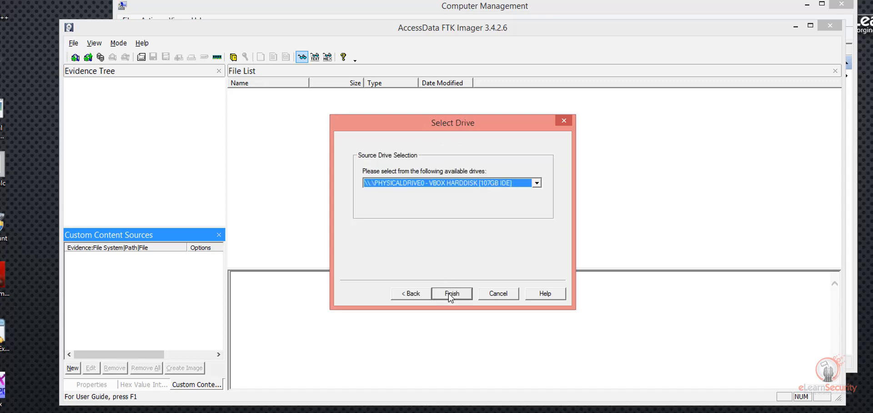
pyautogui.click(468, 183)
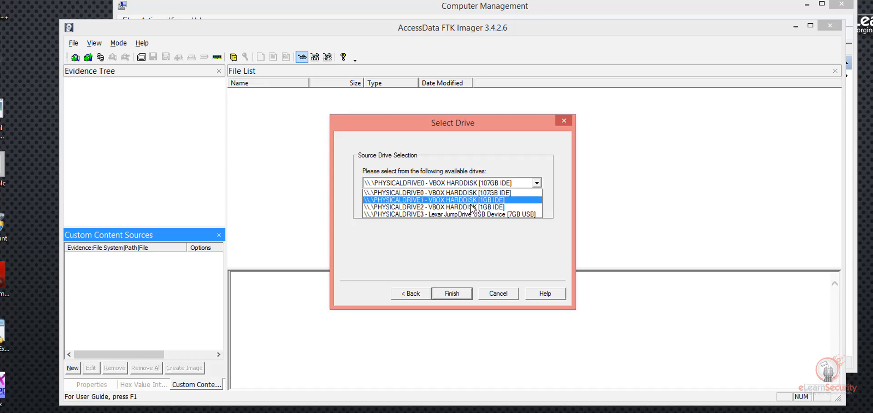
pyautogui.click(511, 213)
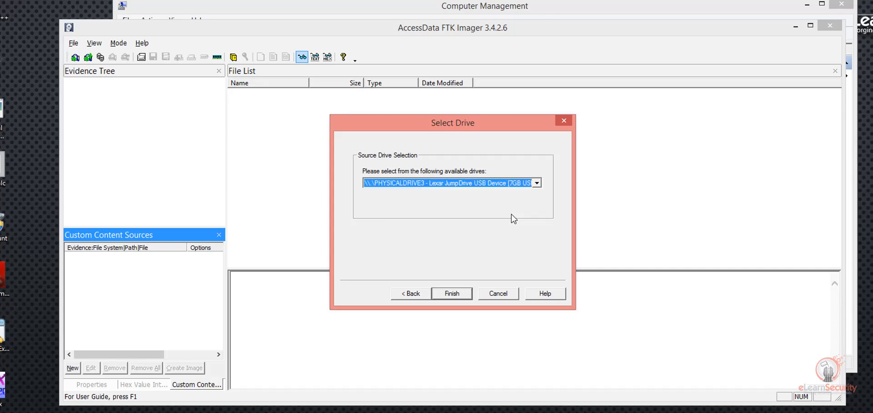
pyautogui.click(457, 293)
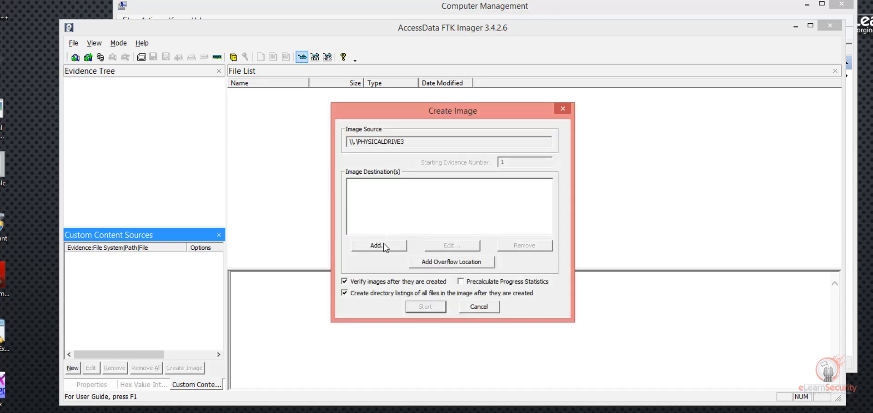
# Step: Add an AFF destination: case Case002, evidence 001, 'Image for USB #1', examiner name, notes 'AFF Image for USB #1'
pyautogui.click(383, 244)
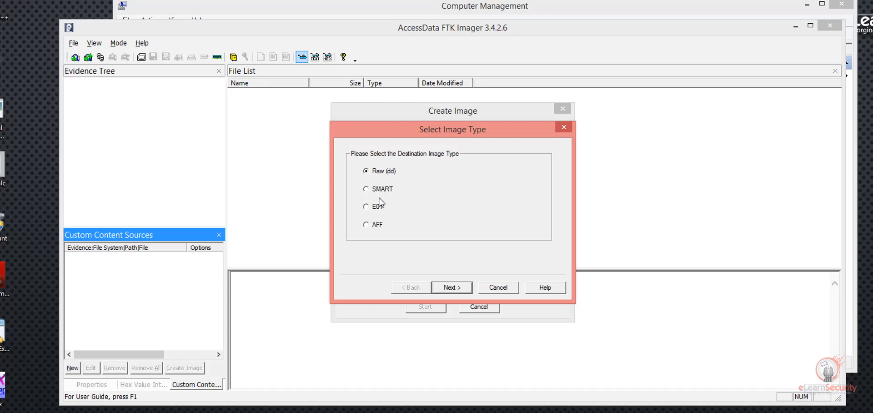
pyautogui.click(449, 288)
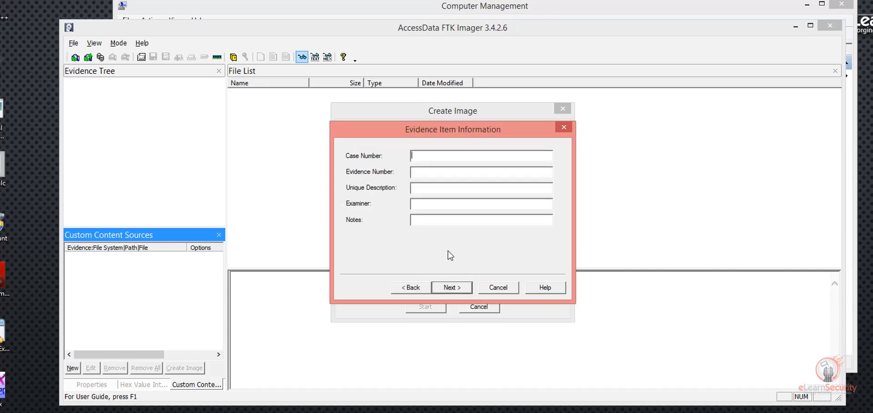
pyautogui.write('Case002001')
pyautogui.press('Tab')
pyautogui.write('Image for USB')
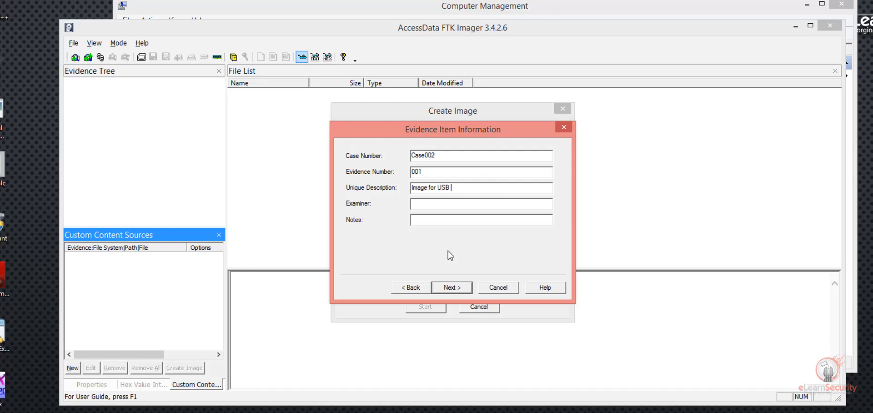
pyautogui.write(' #1')
pyautogui.press('Tab')
pyautogui.write('Ali Hadi')
pyautogui.press('Tab')
pyautogui.write('AFF Image for USB #1')
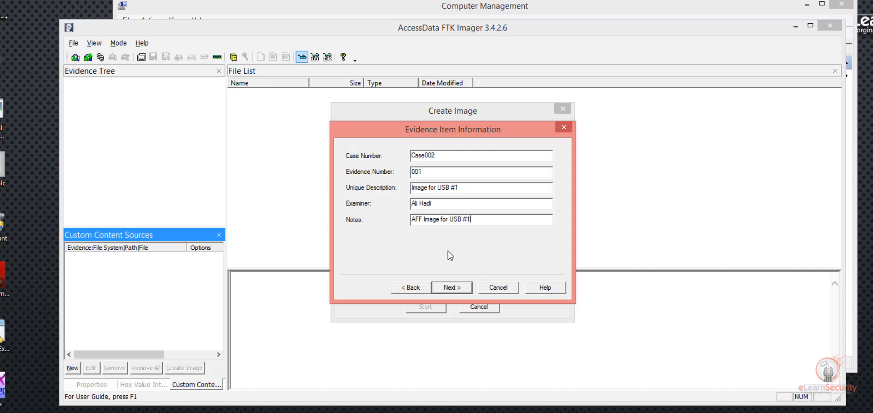
pyautogui.click(456, 287)
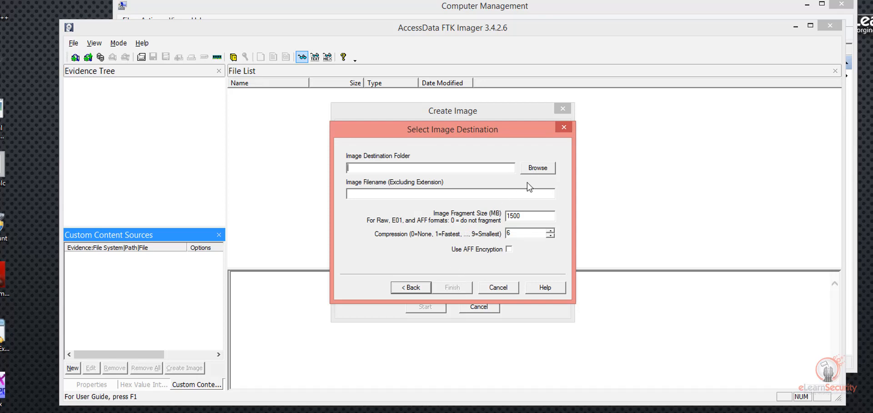
# Step: Browse for the destination and create a Case002 folder under Cases
pyautogui.click(534, 168)
pyautogui.click(408, 225)
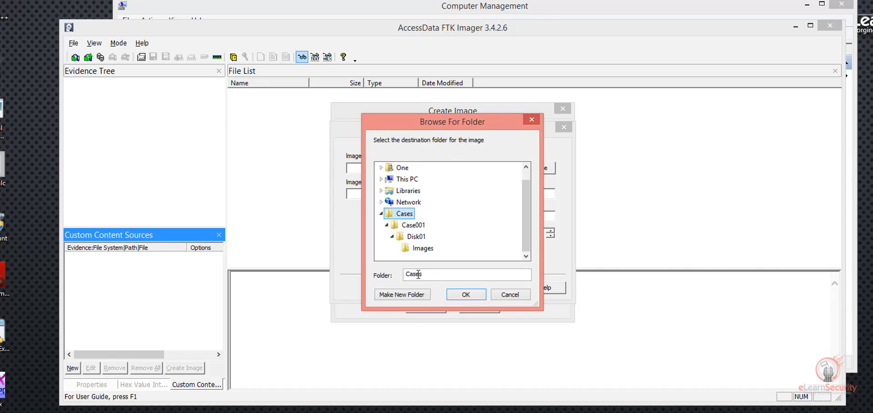
pyautogui.click(413, 294)
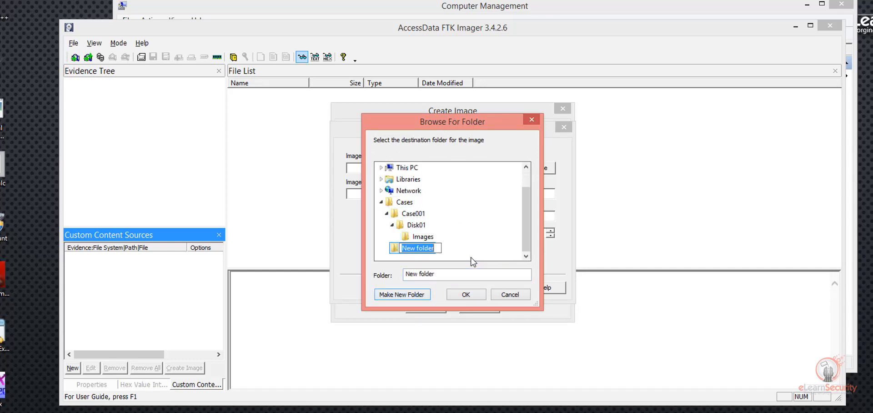
pyautogui.write('Case002')
pyautogui.press('Return')
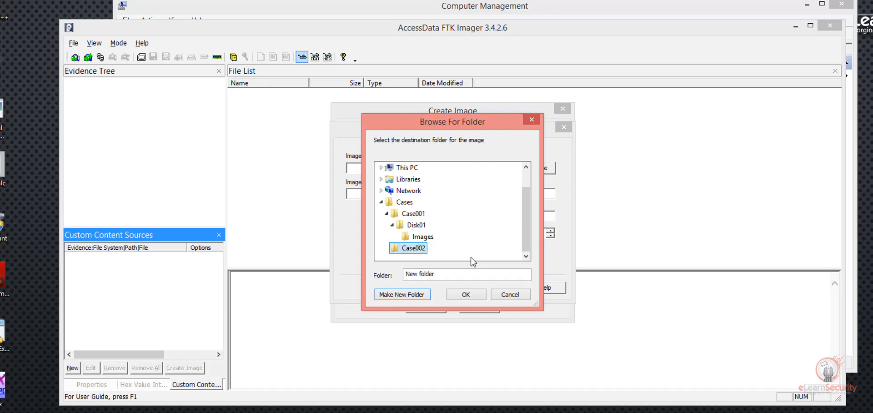
# Step: Create USB01\Images inside Case002 and set it as the image destination folder
pyautogui.click(410, 294)
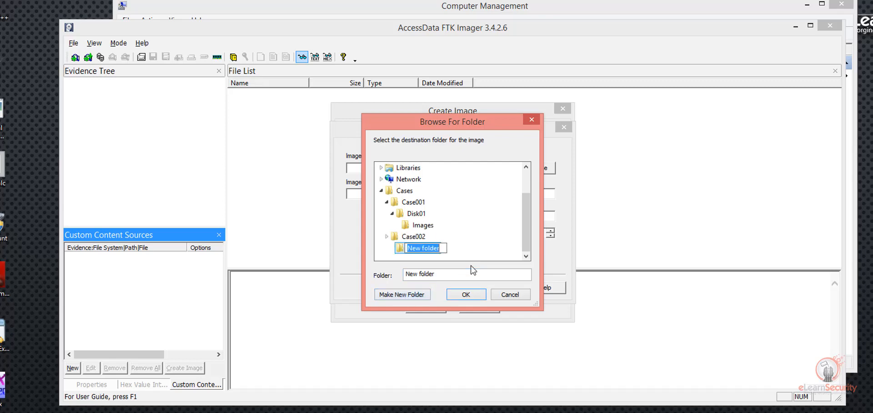
pyautogui.write('USB0')
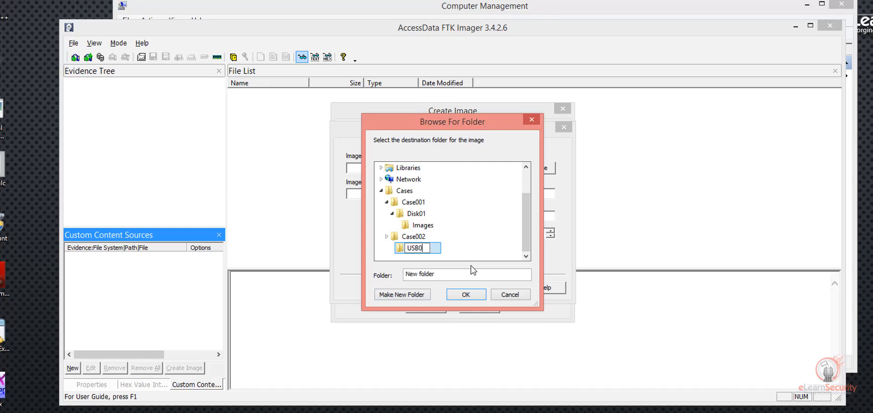
pyautogui.write('1')
pyautogui.press('Return')
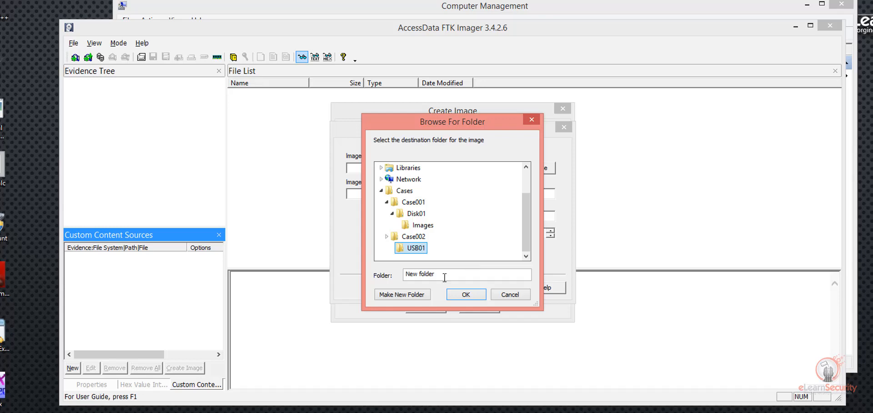
pyautogui.click(422, 294)
pyautogui.write('I')
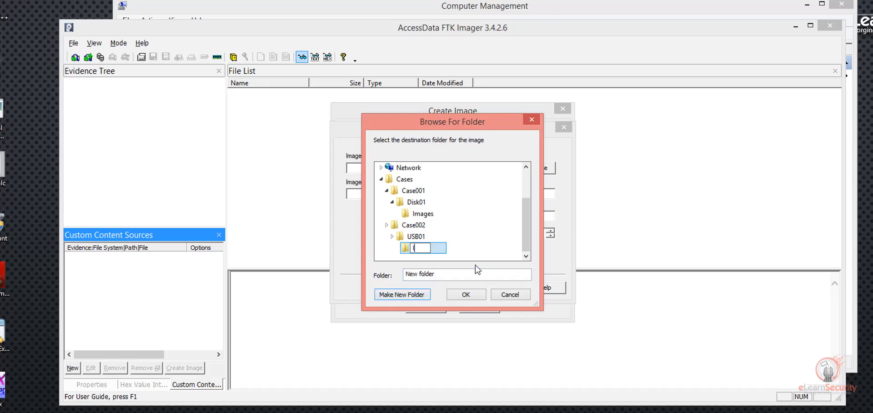
pyautogui.write('mages')
pyautogui.press('Return')
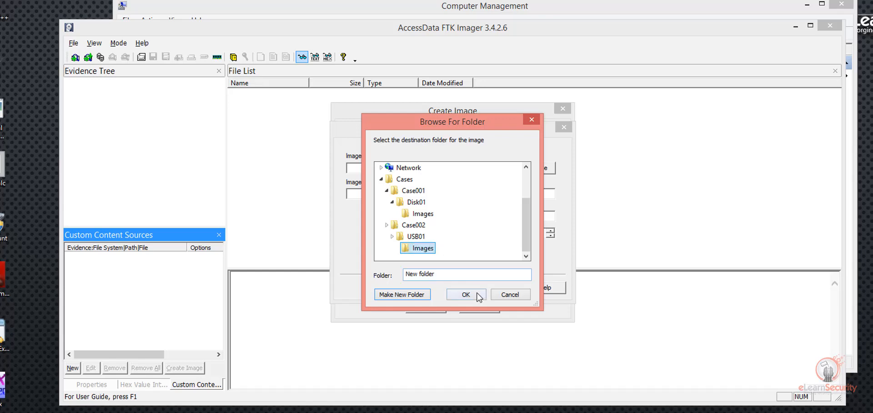
pyautogui.click(465, 293)
pyautogui.click(449, 194)
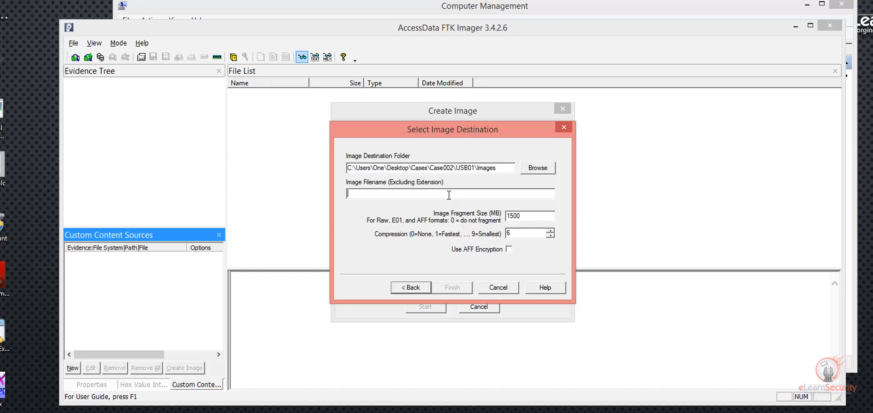
# Step: Name the image USB1_Image01, set fragment size 0, and enable AFF encryption
pyautogui.write('USB')
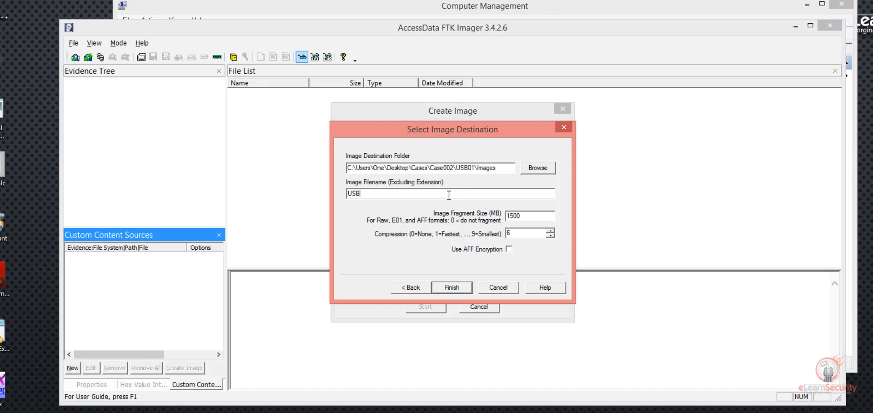
pyautogui.write('1_Image01')
pyautogui.press('Tab')
pyautogui.write('0')
pyautogui.click(509, 250)
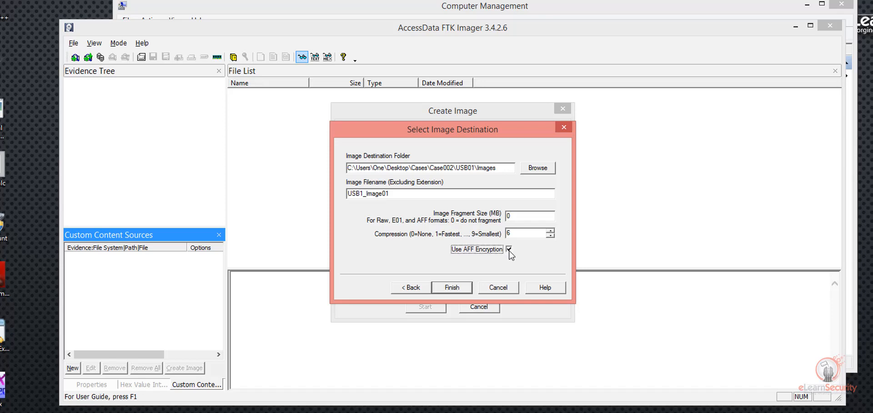
pyautogui.click(460, 288)
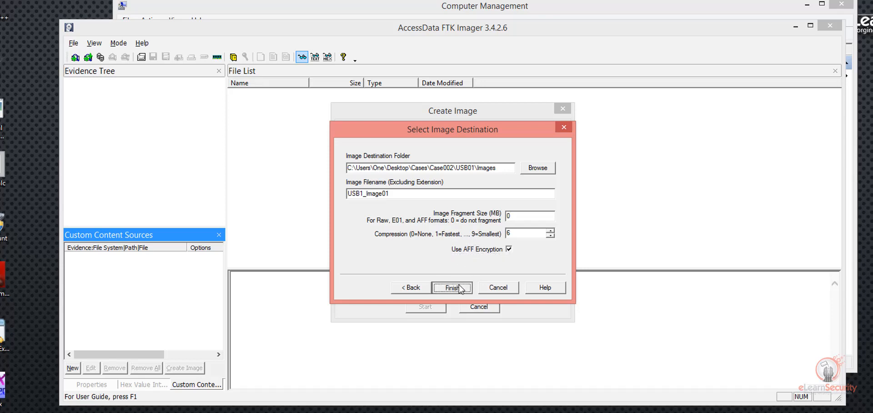
# Step: Set and confirm the encryption password, then start acquisition with verification and directory listings
pyautogui.write('123')
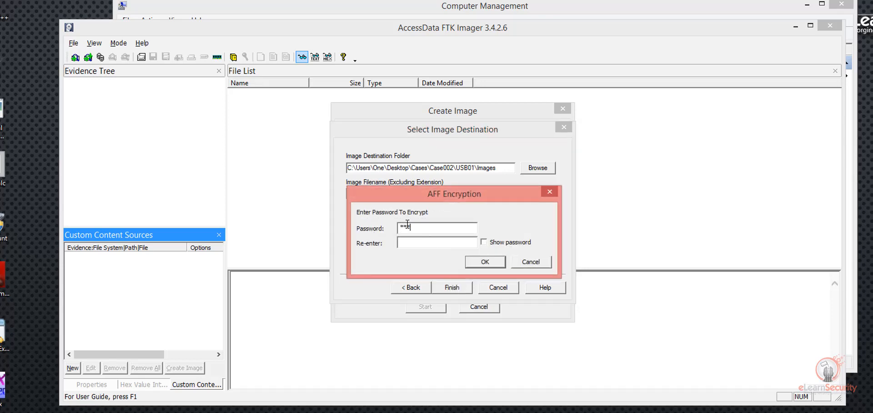
pyautogui.write('4567890')
pyautogui.press('Tab')
pyautogui.write('1234567890')
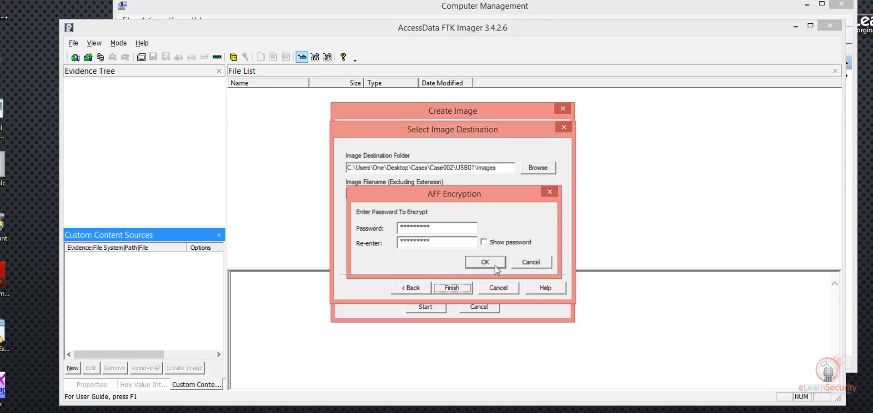
pyautogui.click(485, 261)
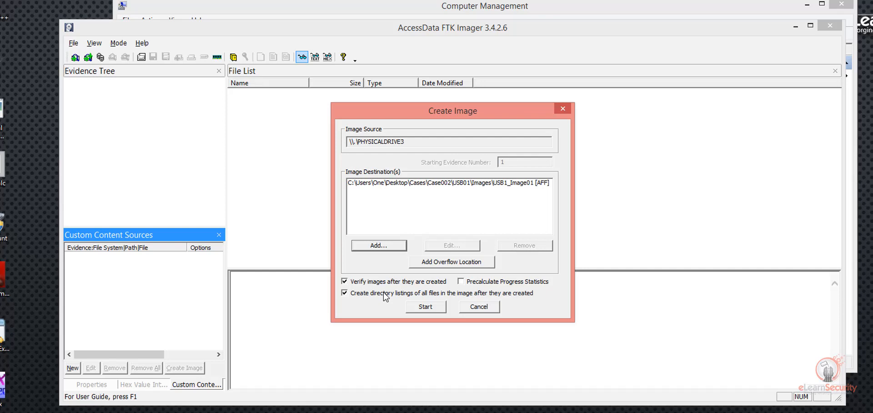
pyautogui.click(430, 309)
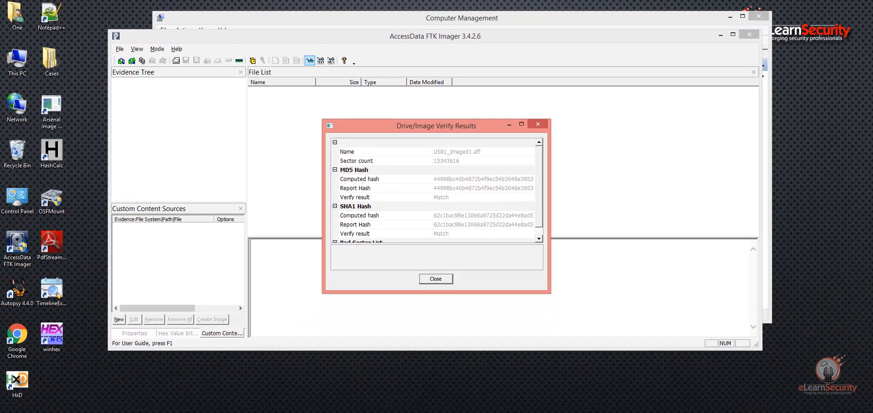
# Step: Maximize Verify Results and check the MD5 and SHA1 hashes both read Match
pyautogui.doubleClick(483, 127)
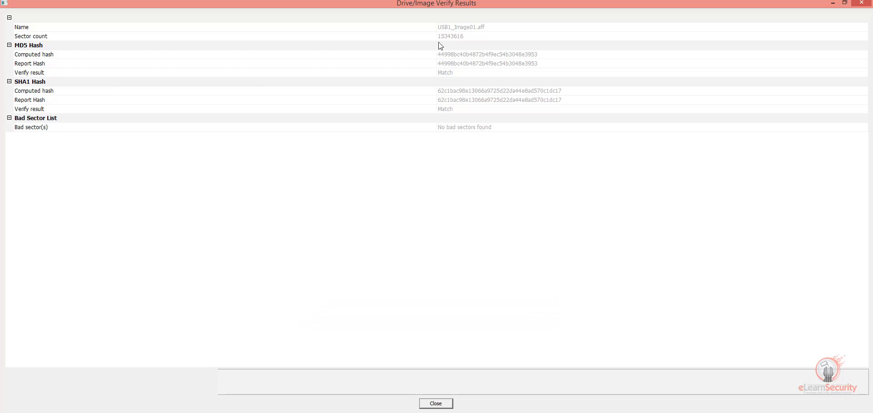
pyautogui.click(464, 29)
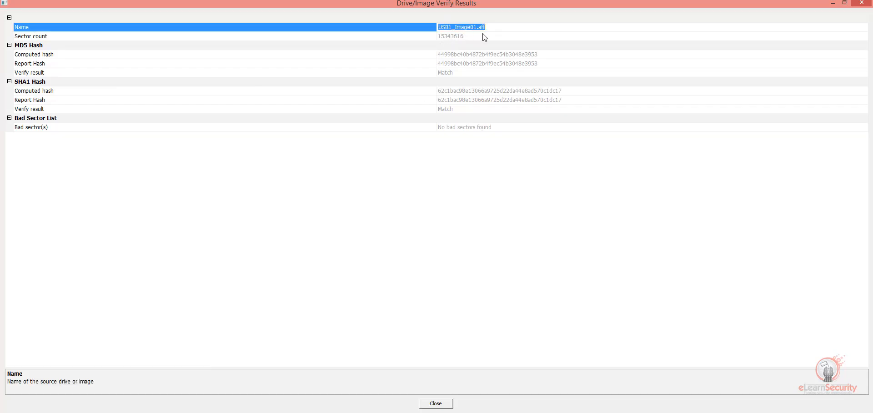
pyautogui.click(453, 37)
pyautogui.click(475, 57)
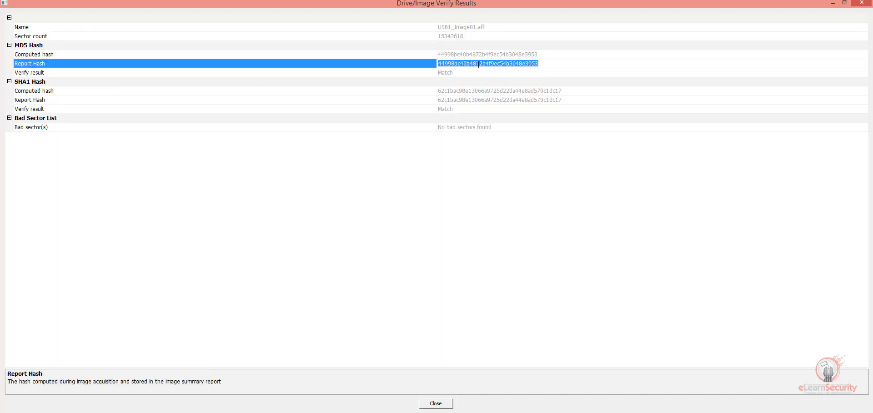
pyautogui.click(477, 64)
pyautogui.click(452, 73)
pyautogui.click(471, 91)
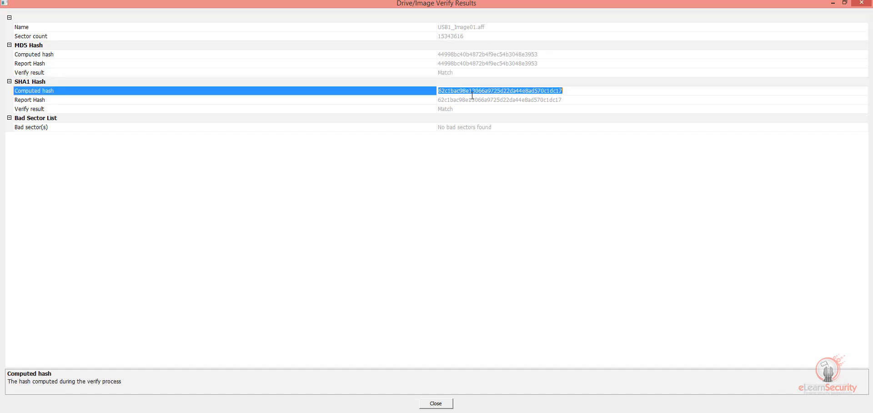
pyautogui.click(38, 100)
pyautogui.click(453, 110)
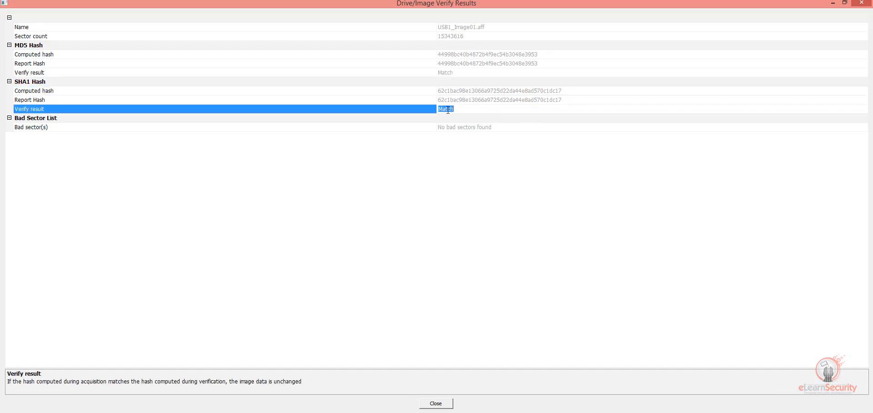
# Step: Close the verify results, directory listing and image creation windows
pyautogui.click(435, 404)
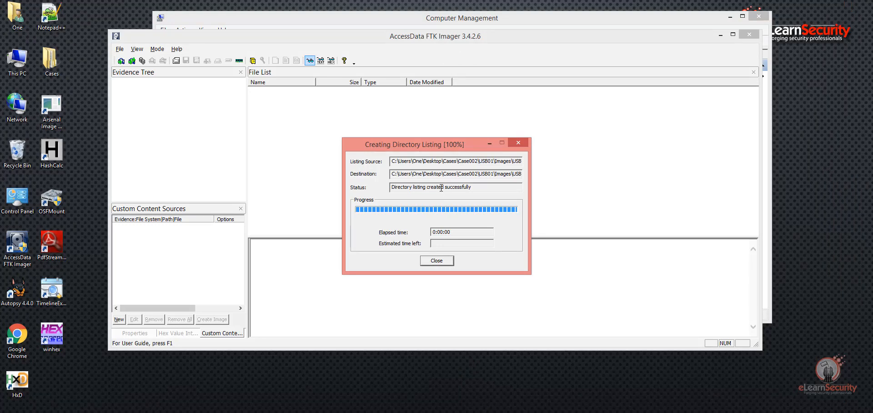
pyautogui.moveTo(442, 187); pyautogui.dragTo(373, 185)
pyautogui.click(441, 261)
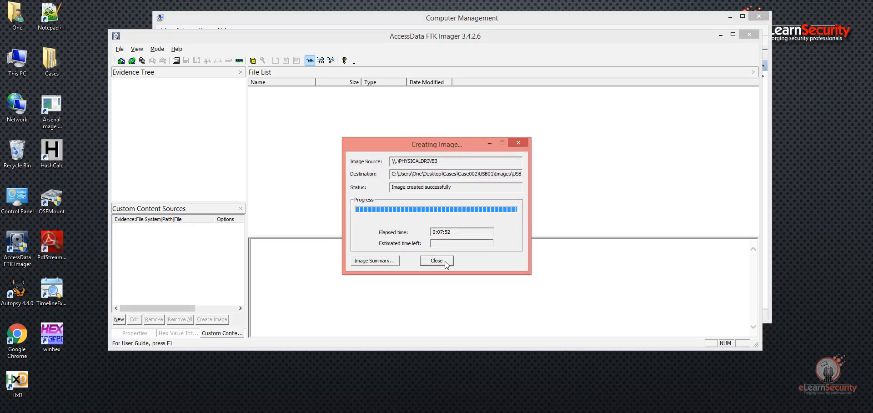
pyautogui.click(443, 262)
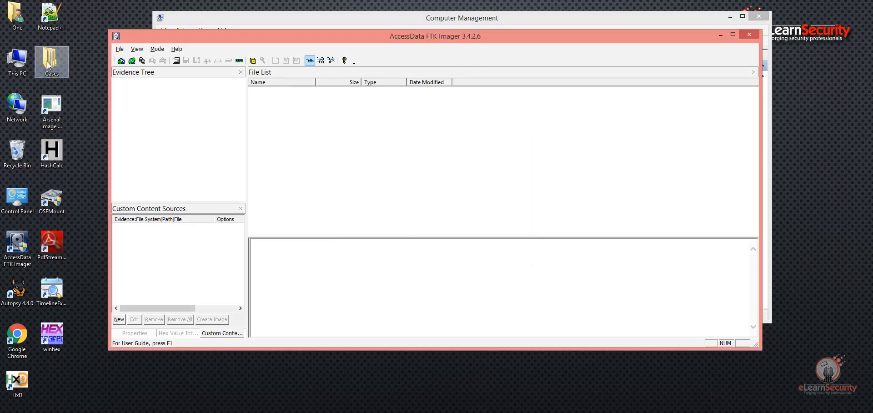
pyautogui.click(47, 61)
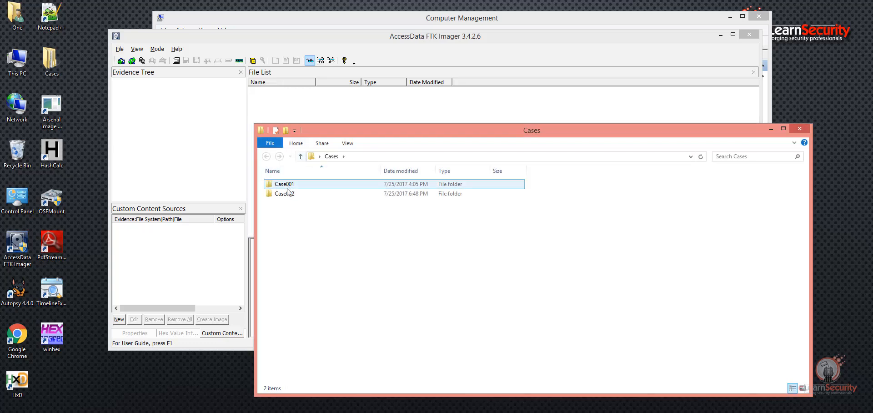
# Step: Navigate to Cases\Case002\USB01\Images and open the USB1_Image01.aff text report in Notepad
pyautogui.doubleClick(287, 192)
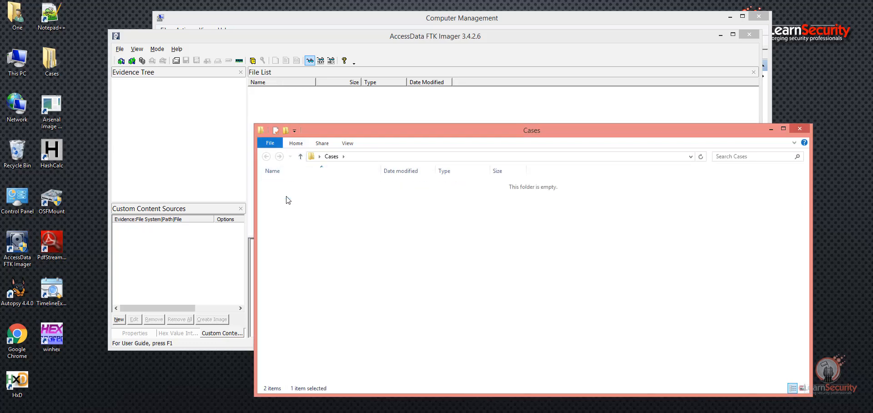
pyautogui.doubleClick(289, 184)
pyautogui.click(286, 185)
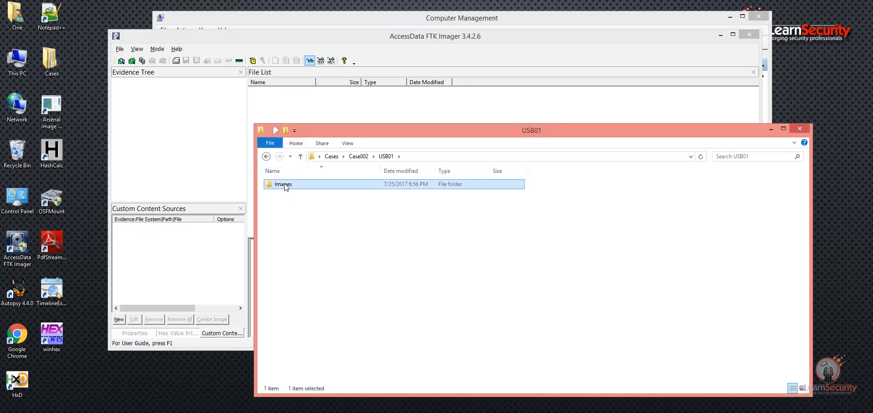
pyautogui.doubleClick(287, 186)
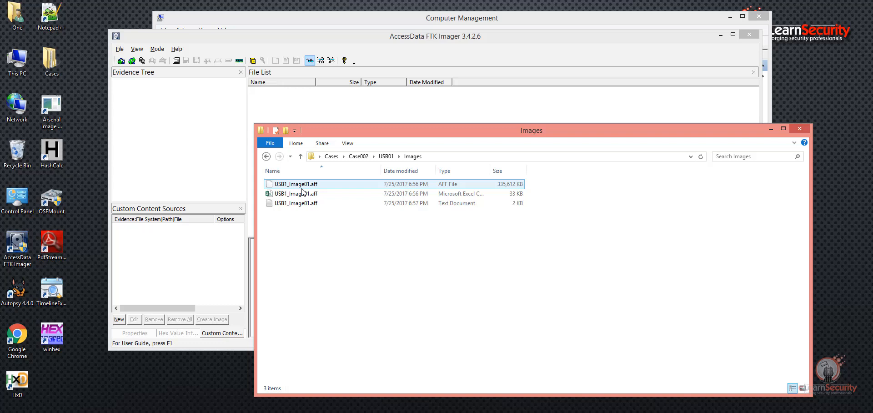
pyautogui.click(302, 194)
pyautogui.click(302, 197)
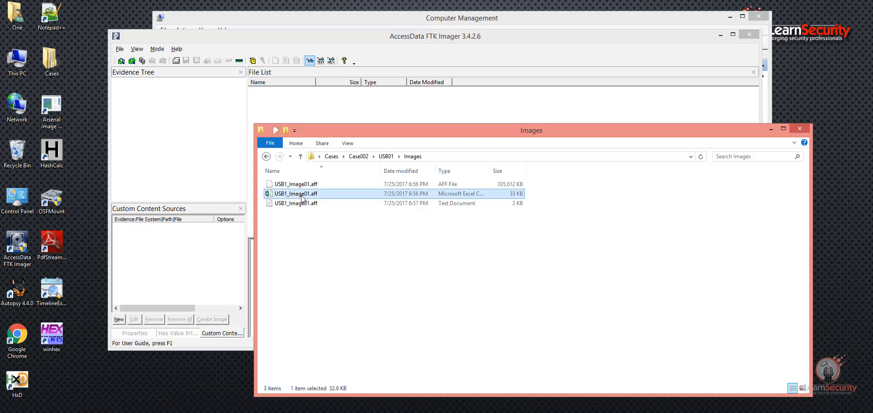
pyautogui.click(299, 203)
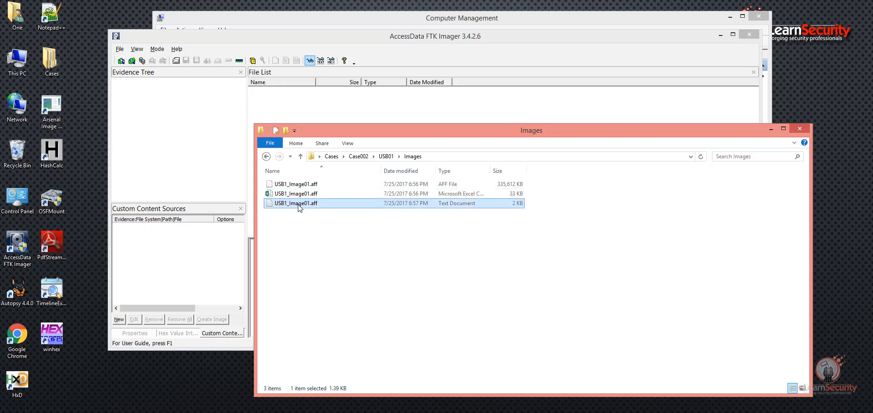
pyautogui.doubleClick(298, 205)
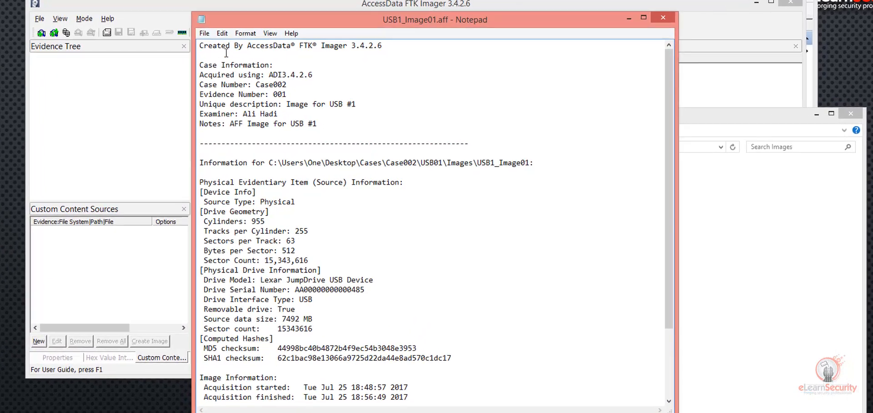
# Step: Highlight the report's creation line, examiner, notes, MD5/SHA1 hashes and verification results
pyautogui.moveTo(190, 38); pyautogui.dragTo(317, 38)
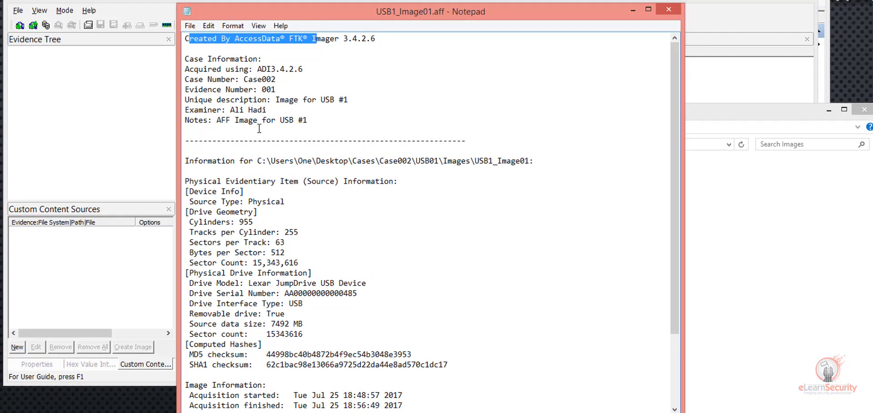
pyautogui.moveTo(231, 112); pyautogui.dragTo(267, 111)
pyautogui.moveTo(213, 120); pyautogui.dragTo(328, 127)
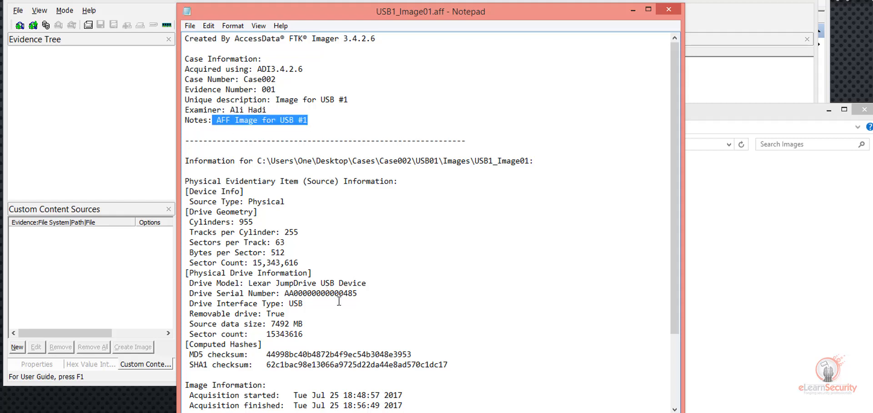
pyautogui.scroll(-3, 341, 311)
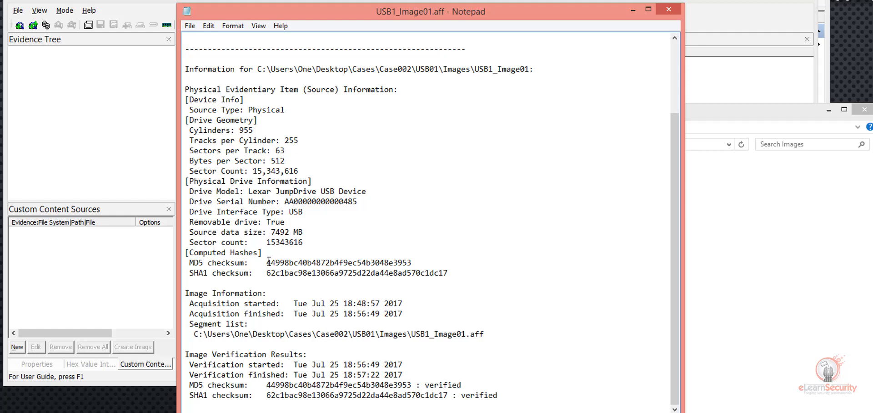
pyautogui.moveTo(267, 262); pyautogui.dragTo(373, 263)
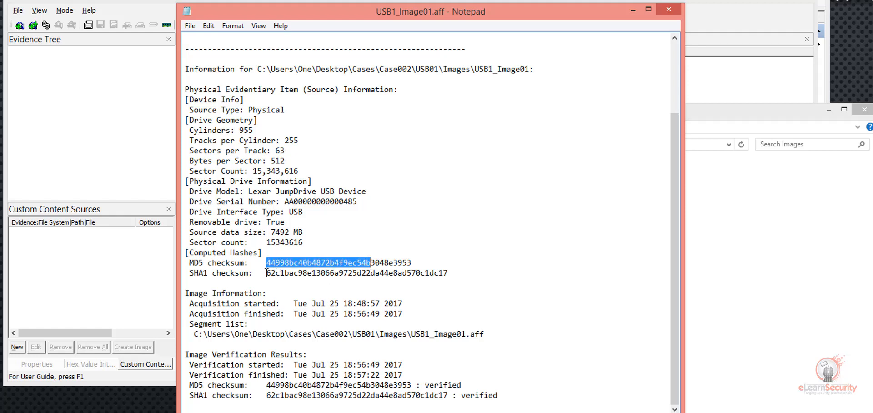
pyautogui.moveTo(267, 273); pyautogui.dragTo(311, 274)
pyautogui.doubleClick(200, 274)
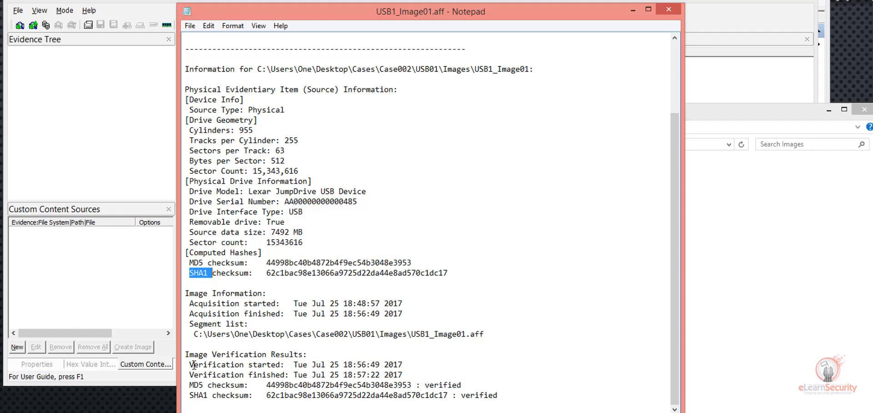
pyautogui.moveTo(194, 365); pyautogui.dragTo(513, 398)
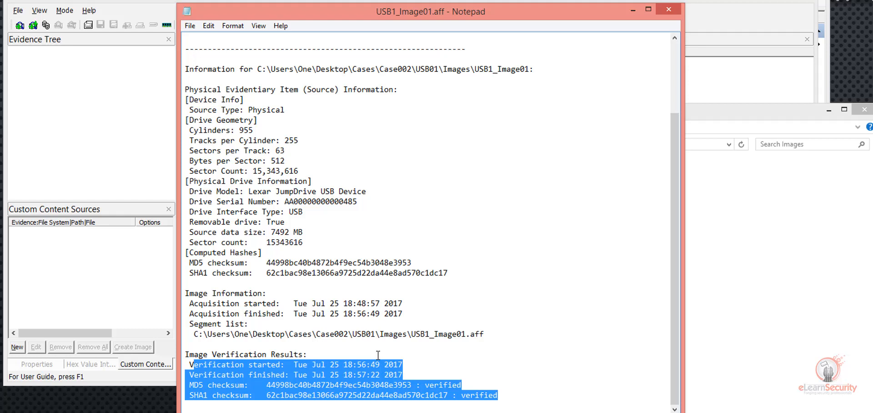
pyautogui.moveTo(411, 334); pyautogui.dragTo(474, 334)
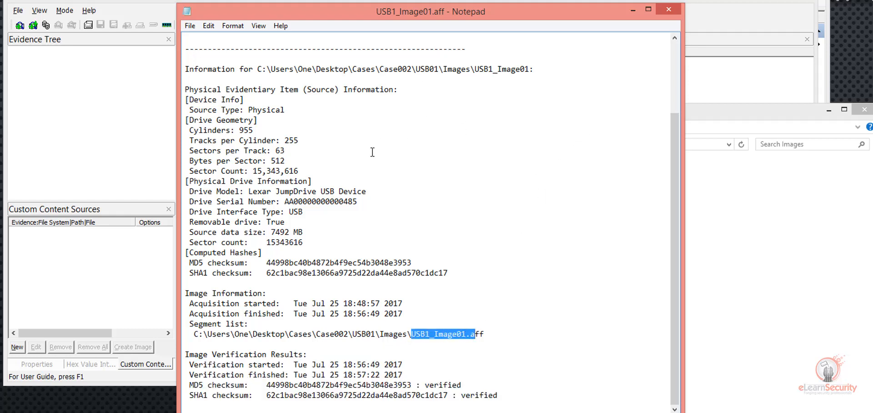
# Step: Point out tracks per cylinder, bytes per sector and the 15,343,616 sector count, then close Notepad
pyautogui.doubleClick(290, 140)
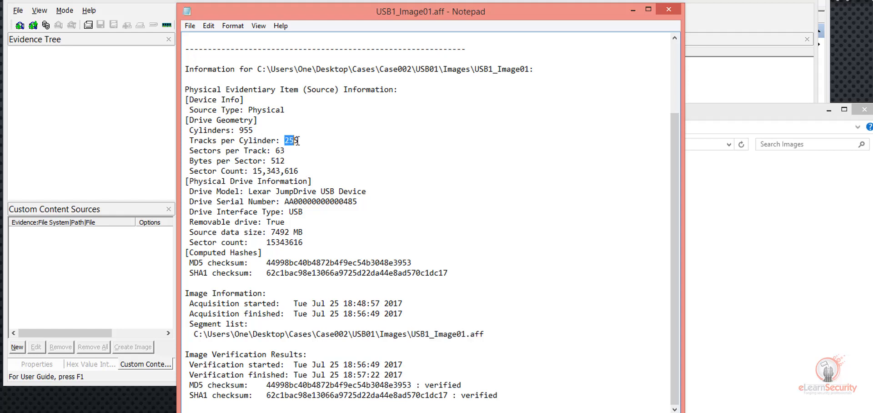
pyautogui.doubleClick(277, 161)
pyautogui.moveTo(253, 171); pyautogui.dragTo(299, 170)
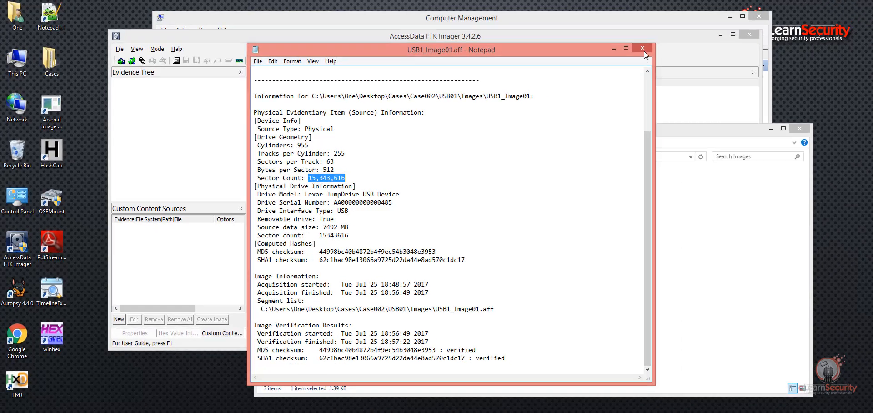
pyautogui.click(643, 50)
pyautogui.click(376, 210)
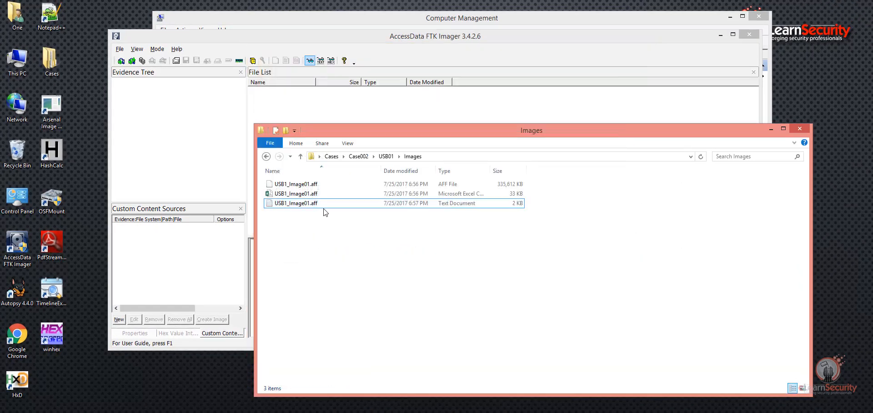
# Step: Open the USB1_Image01.aff CSV listing in Excel and autofit columns A through E
pyautogui.doubleClick(307, 194)
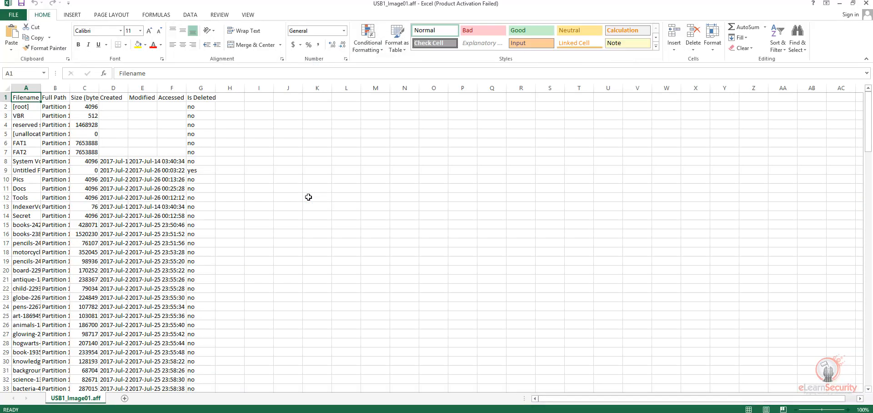
pyautogui.doubleClick(41, 88)
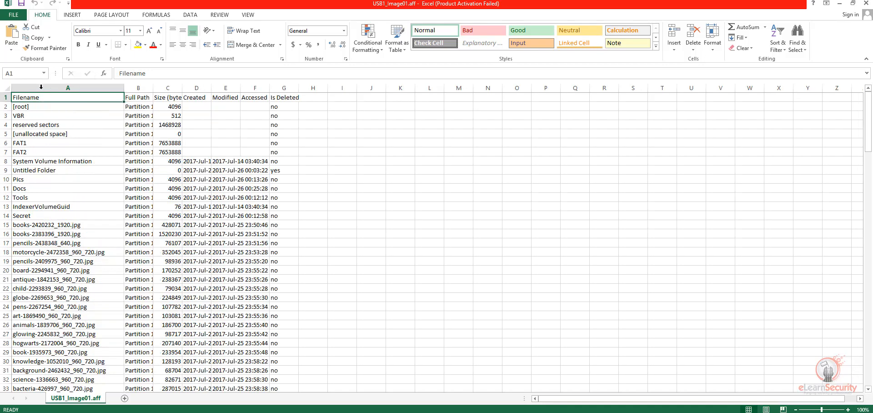
pyautogui.doubleClick(153, 90)
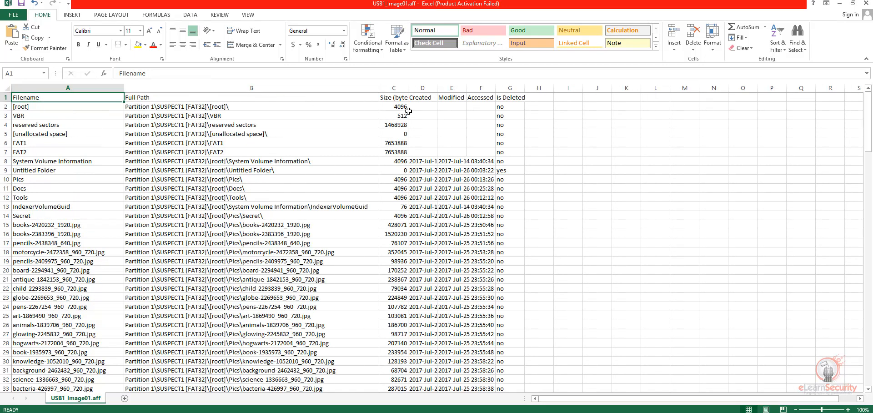
pyautogui.doubleClick(436, 90)
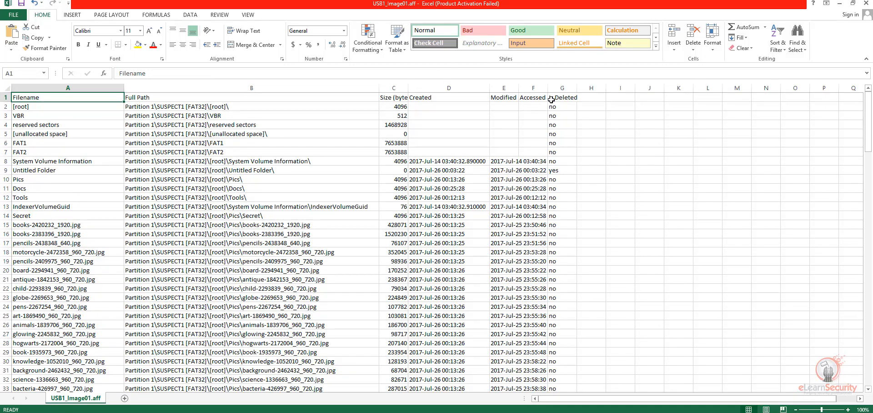
pyautogui.doubleClick(518, 88)
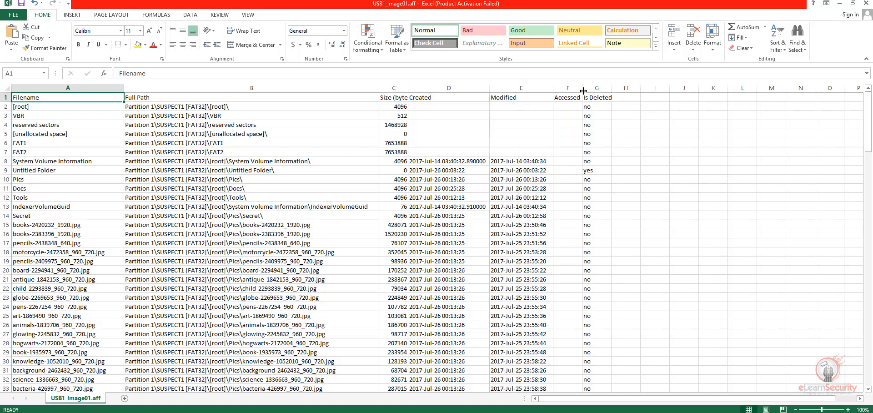
pyautogui.doubleClick(408, 88)
# Step: Scroll through the listing, selecting the Pics and Secret folder entries, down to row 155
pyautogui.scroll(-8, 461, 209)
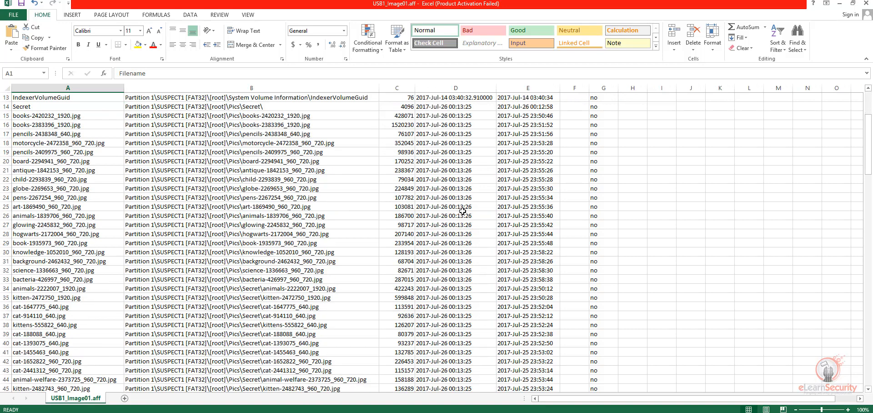
pyautogui.scroll(4, 463, 210)
pyautogui.scroll(4, 463, 210)
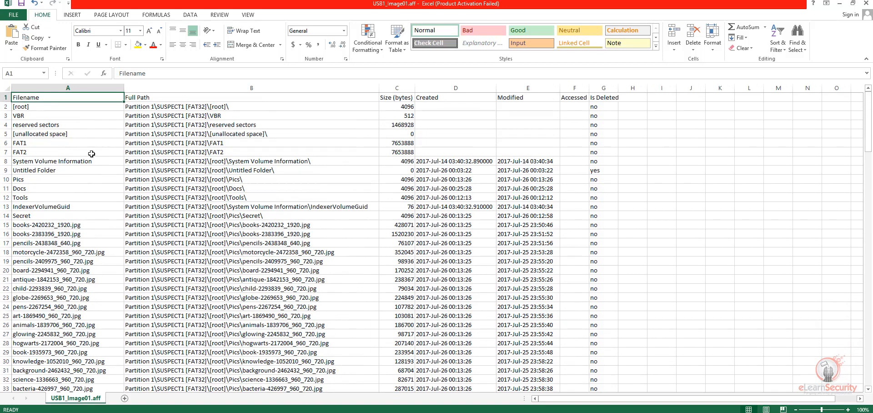
pyautogui.click(28, 222)
pyautogui.click(28, 217)
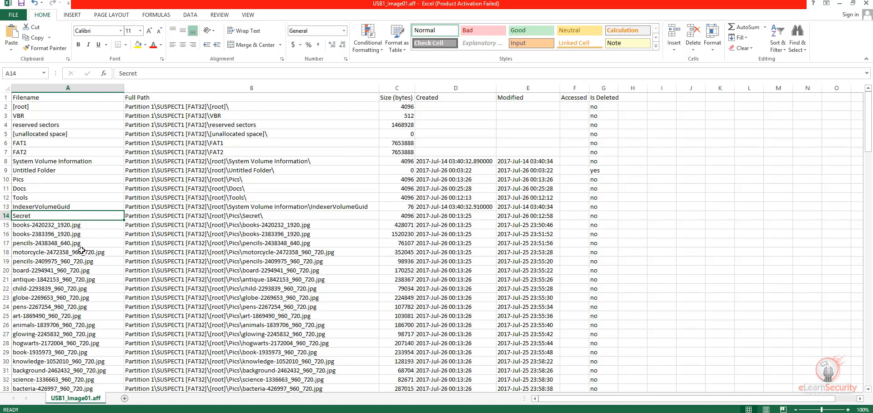
pyautogui.scroll(-10, 81, 250)
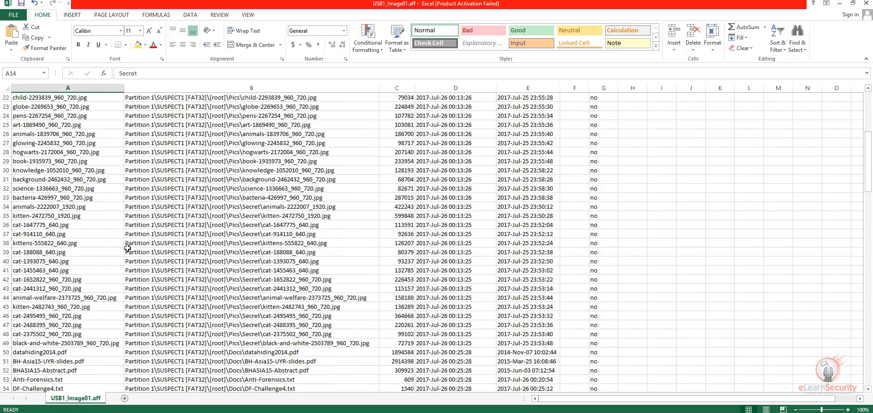
pyautogui.scroll(-10, 238, 221)
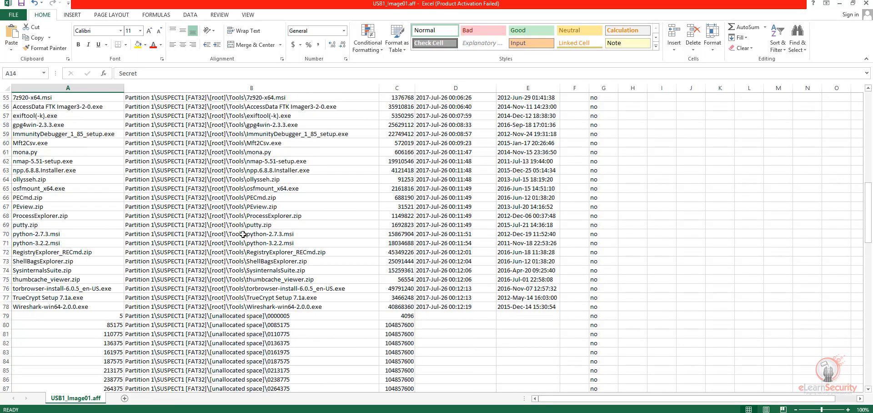
pyautogui.scroll(-14, 203, 245)
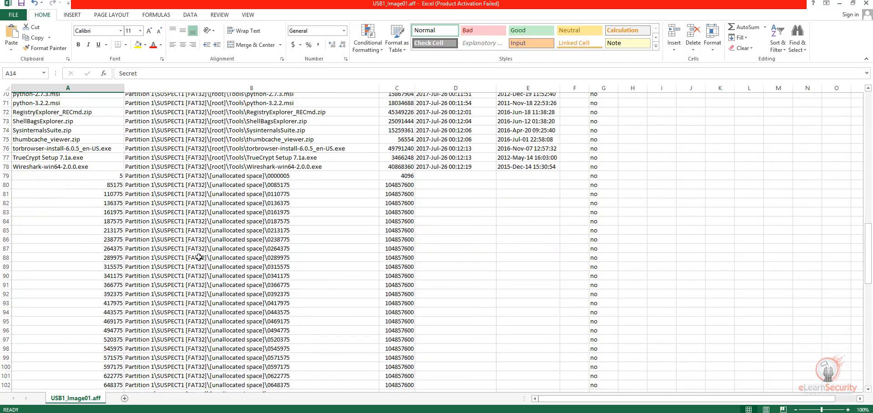
pyautogui.scroll(-12, 241, 261)
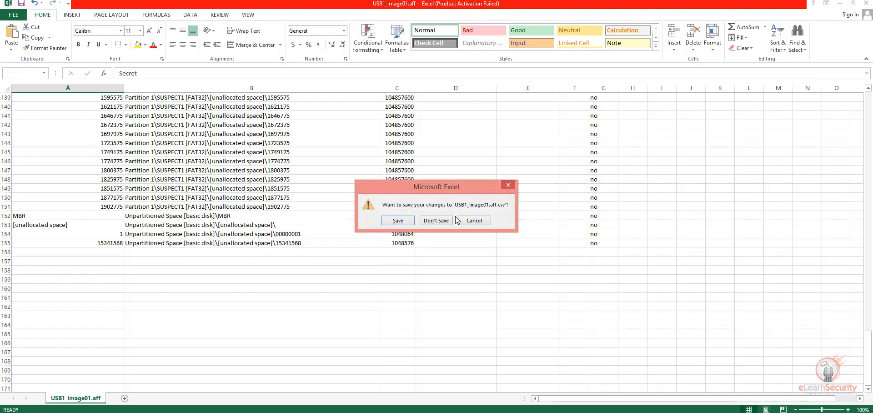
# Step: Close the listing without saving, then select USB1_Image01.aff and its text report in Images
pyautogui.click(441, 222)
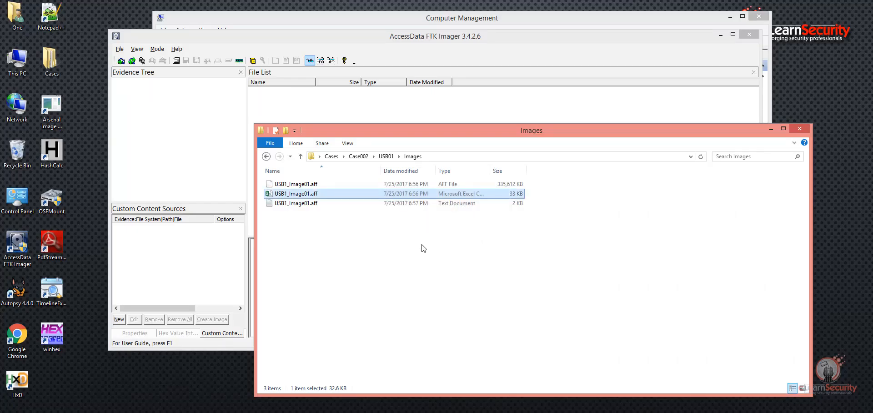
pyautogui.click(308, 184)
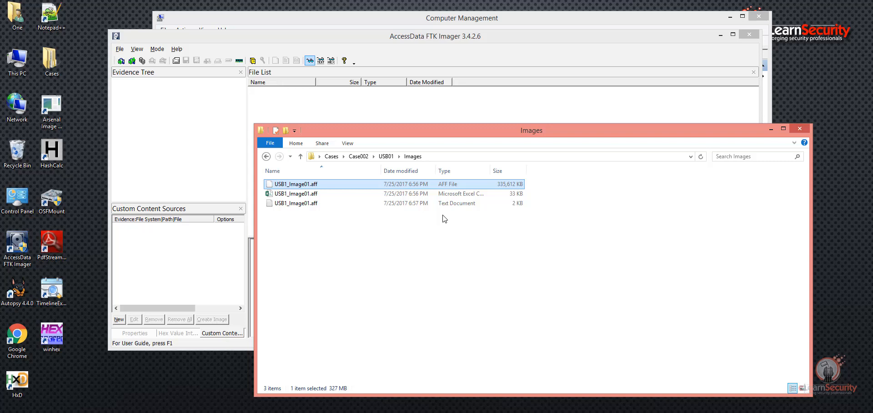
pyautogui.keyDown('ctrl'); pyautogui.click(422, 203); pyautogui.keyUp('ctrl')
pyautogui.click(119, 48)
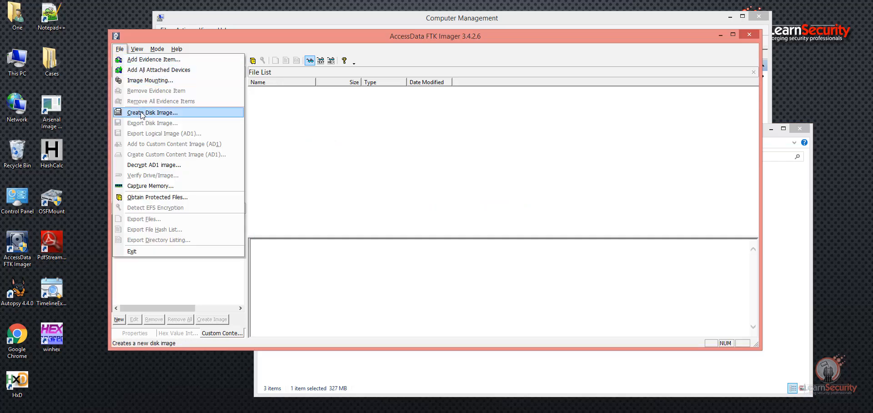
# Step: Begin a new Contents of a Folder image and accept the logical-image-only warning
pyautogui.click(142, 113)
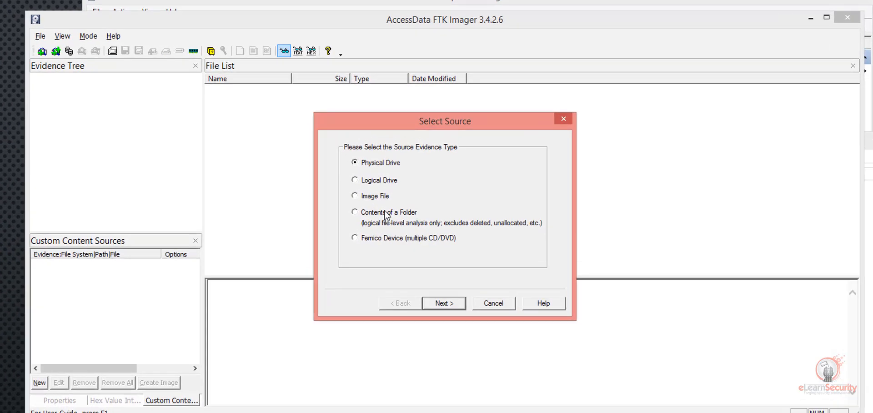
pyautogui.click(381, 186)
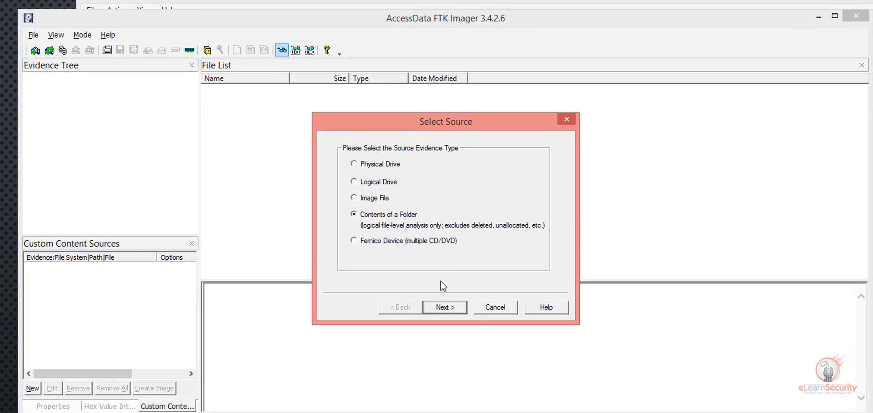
pyautogui.click(450, 313)
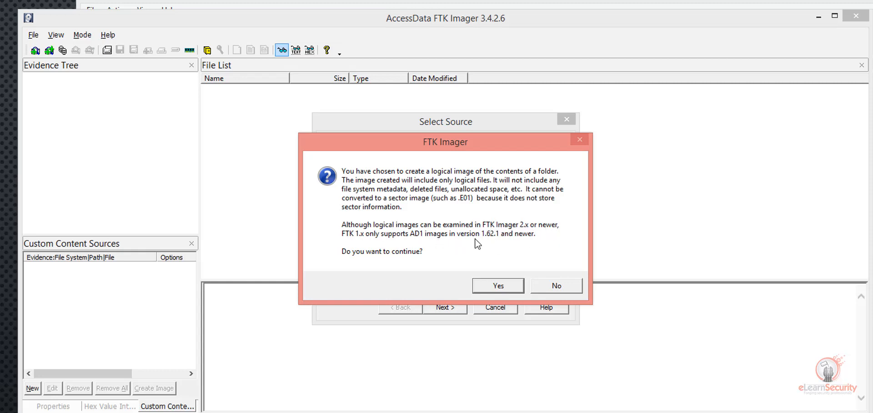
pyautogui.click(491, 286)
pyautogui.click(493, 285)
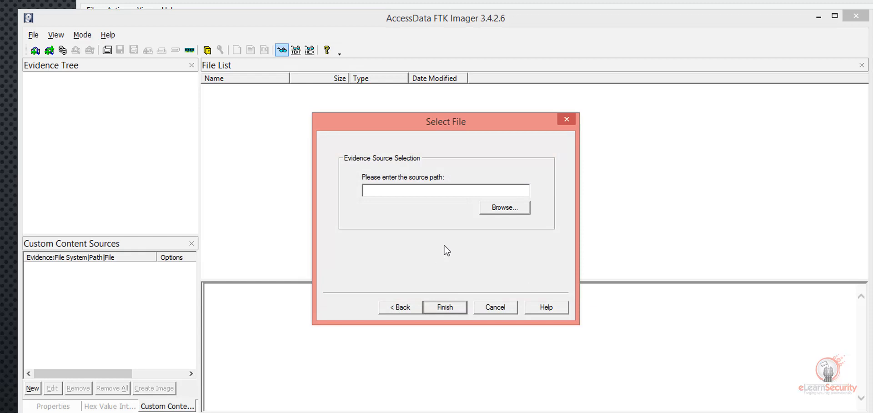
# Step: Pick the Pics folder on SUSPECT1 (Z:) so the source path reads Z:\Pics
pyautogui.click(500, 209)
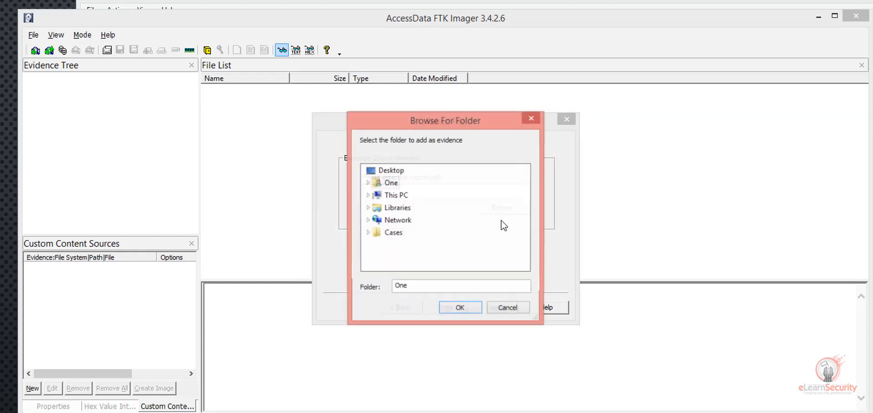
pyautogui.click(368, 195)
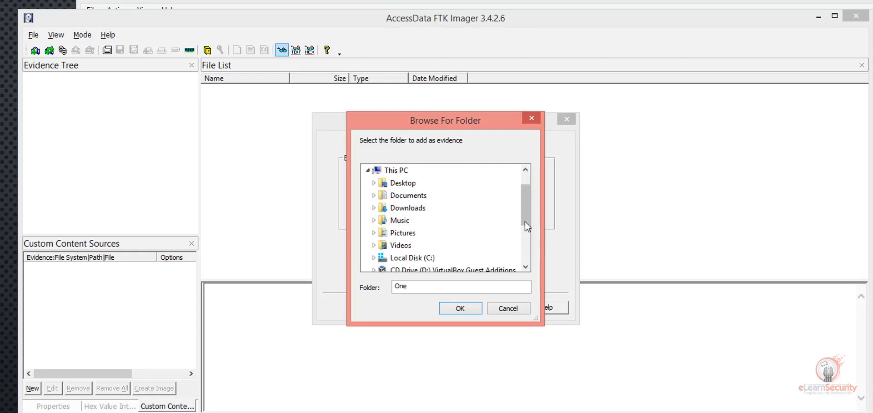
pyautogui.moveTo(526, 220); pyautogui.dragTo(530, 236)
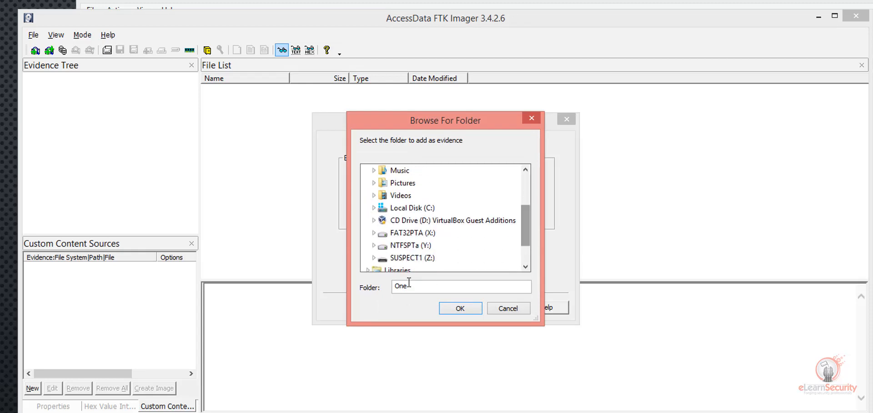
pyautogui.click(373, 258)
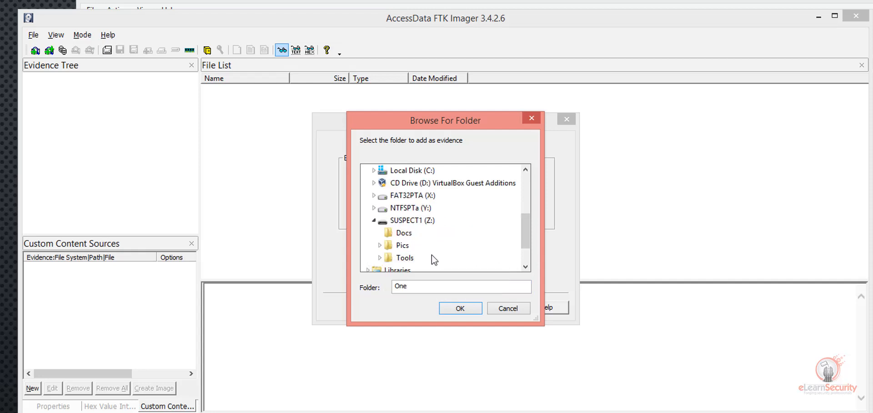
pyautogui.doubleClick(404, 248)
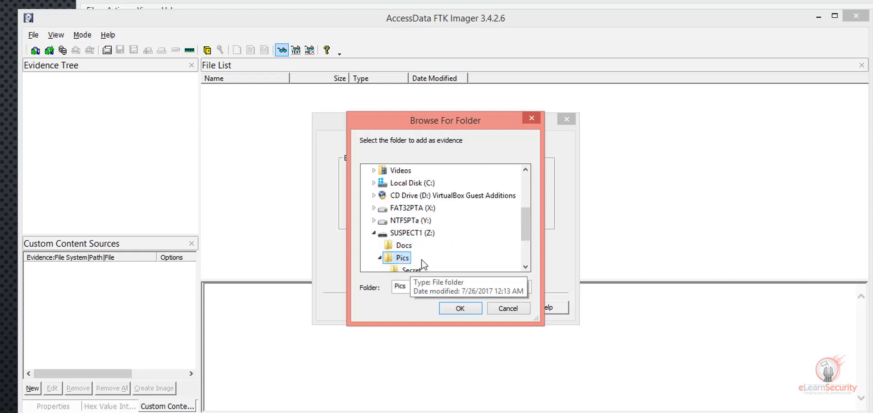
pyautogui.scroll(-1, 436, 260)
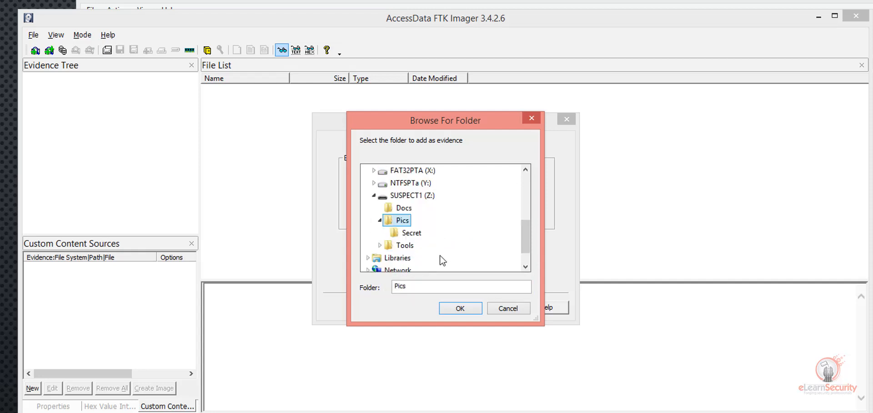
pyautogui.click(468, 307)
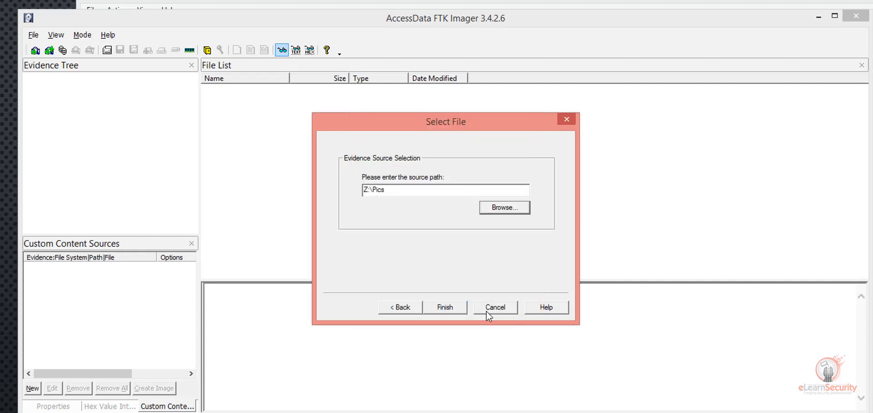
pyautogui.click(458, 307)
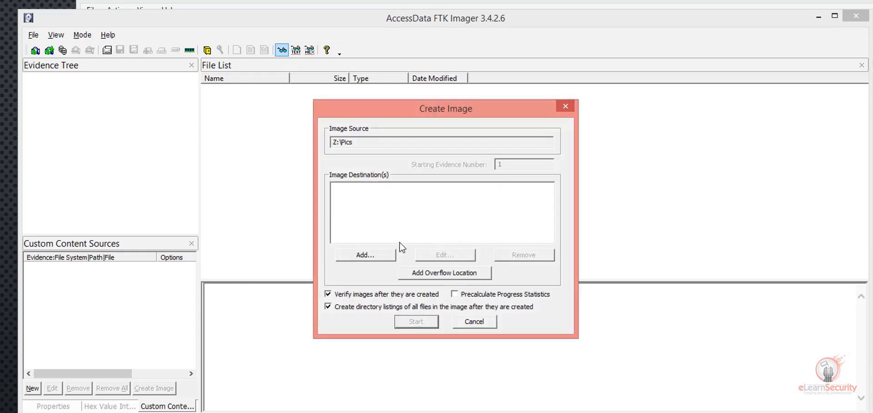
# Step: Enter Case002, evidence 002, 'Image of Pics Directory on USB', the examiner's name and notes 'Forensic Image of Pics Dir on USB #1'
pyautogui.click(390, 256)
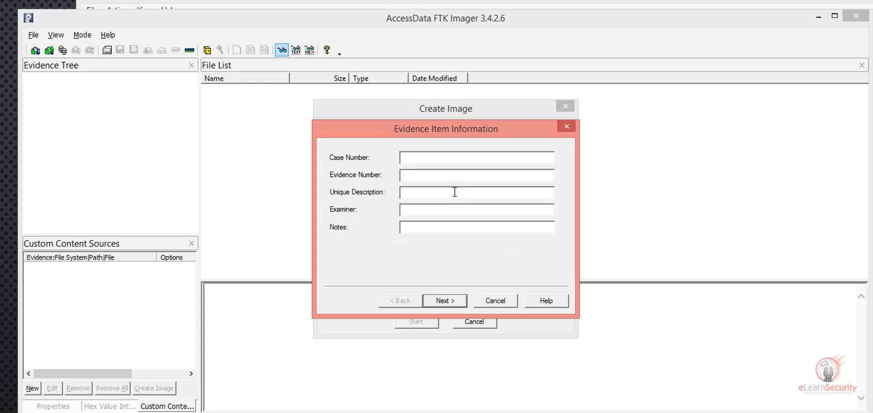
pyautogui.write('Case002')
pyautogui.press('Tab')
pyautogui.write('002')
pyautogui.write('Image of ')
pyautogui.write('Pic')
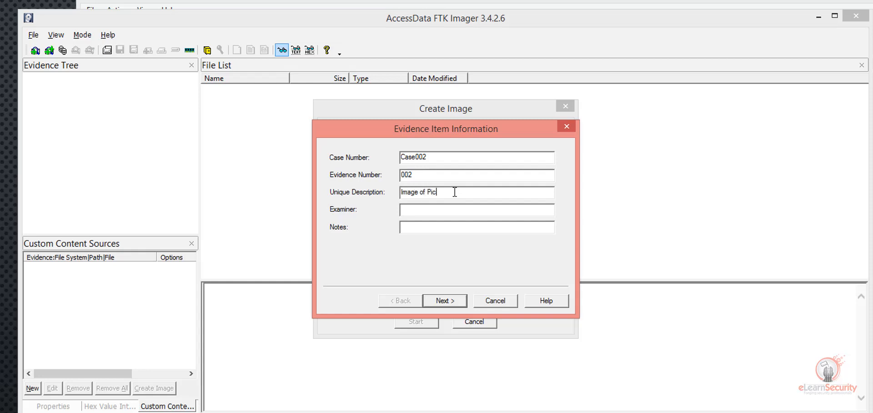
pyautogui.write('s Directory on USB')
pyautogui.press('Tab')
pyautogui.write('Ali Hadi')
pyautogui.press('Tab')
pyautogui.write('Foren')
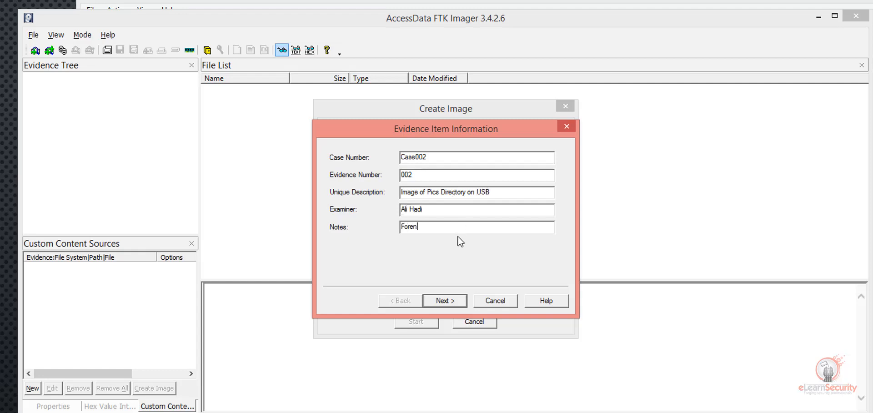
pyautogui.write('sic Image of Pics Dir on USB #1')
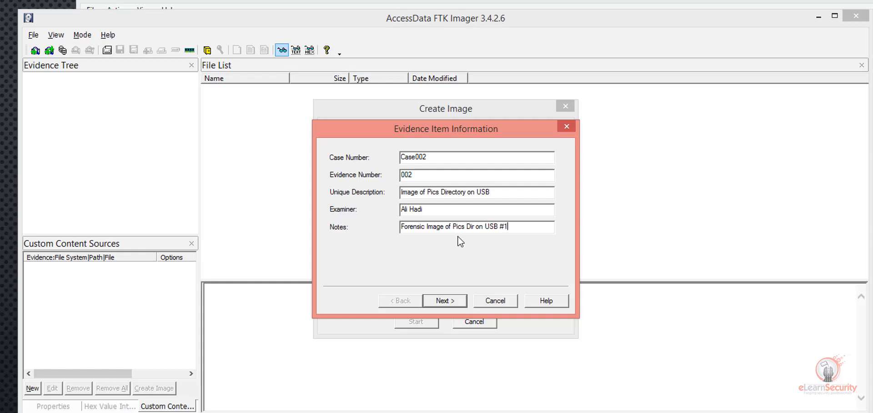
pyautogui.click(448, 301)
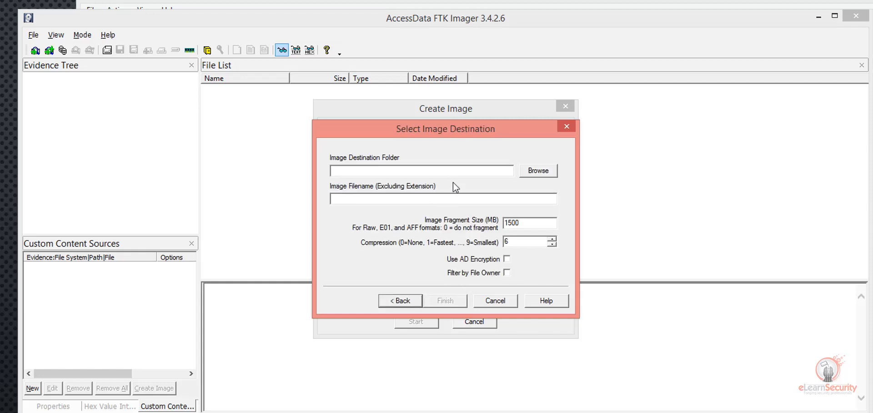
# Step: Choose Cases\Case002\USB01 as the image destination folder
pyautogui.click(526, 171)
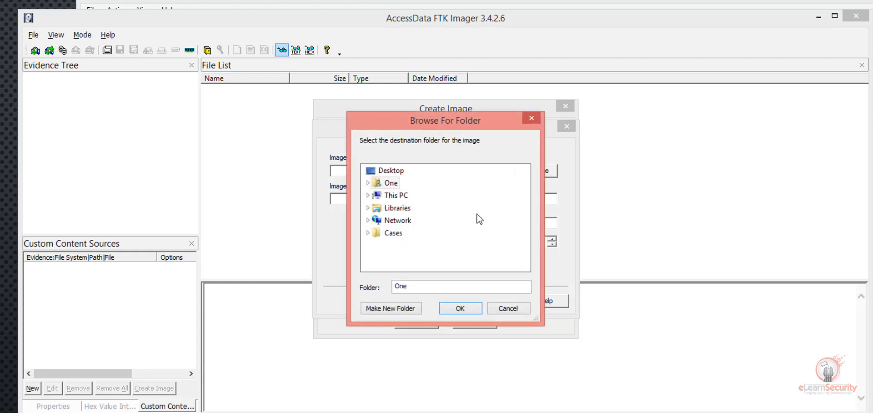
pyautogui.click(394, 233)
pyautogui.click(403, 257)
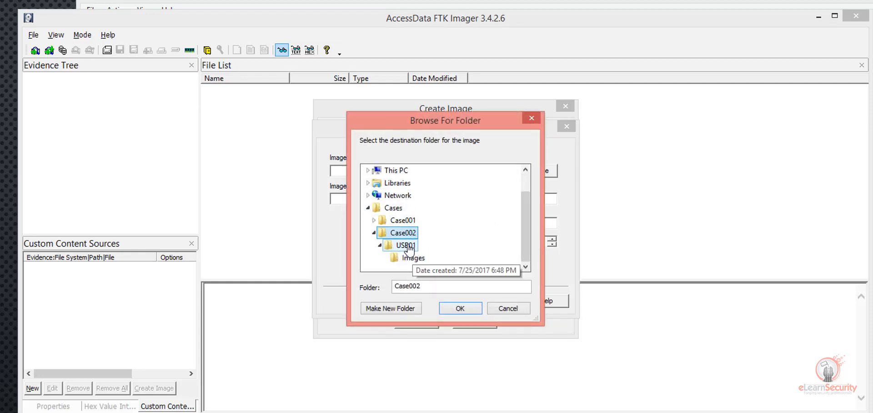
pyautogui.click(407, 245)
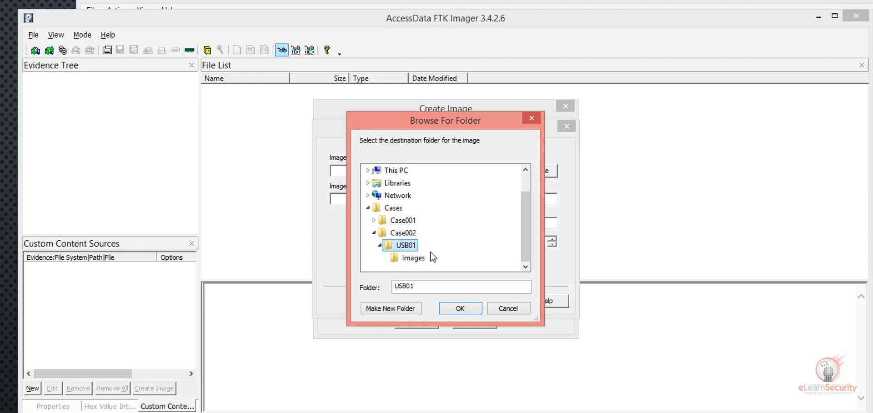
pyautogui.click(460, 309)
# Step: Name the image USB1_PicsDIR_Image01 with fragment size 0 and AD encryption enabled
pyautogui.click(435, 198)
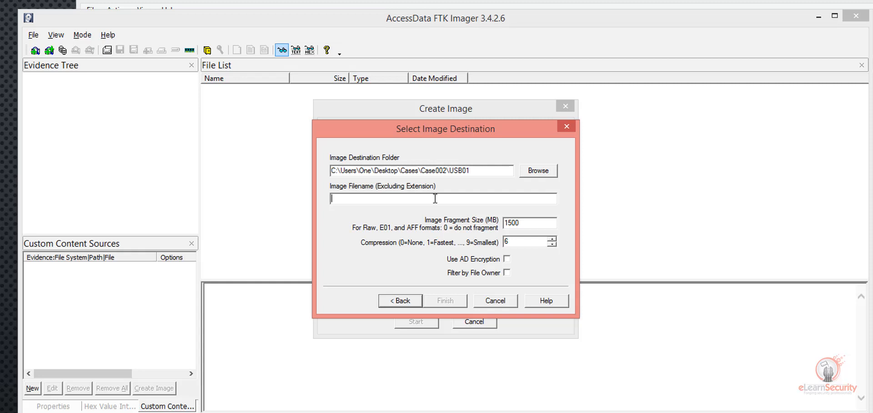
pyautogui.write('USB1')
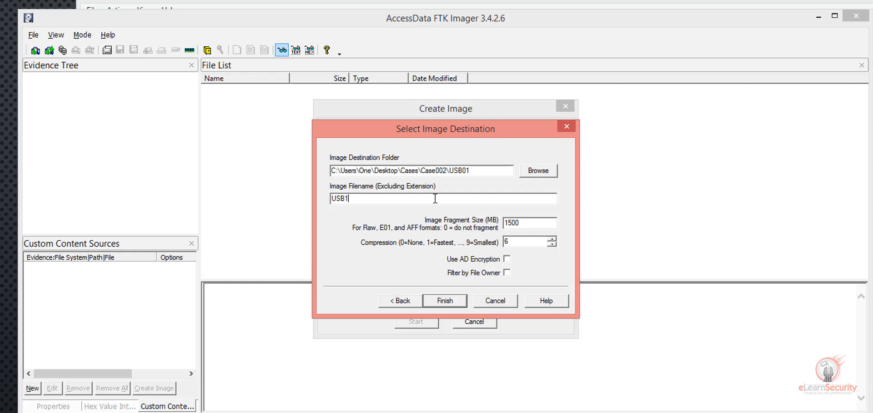
pyautogui.write('_PicsDIR_Image01')
pyautogui.press('Tab')
pyautogui.write('0')
pyautogui.press('Tab')
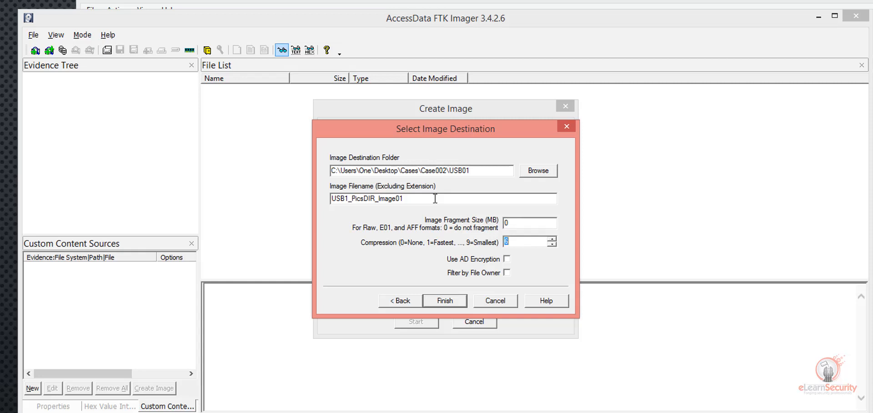
pyautogui.click(509, 260)
pyautogui.click(449, 300)
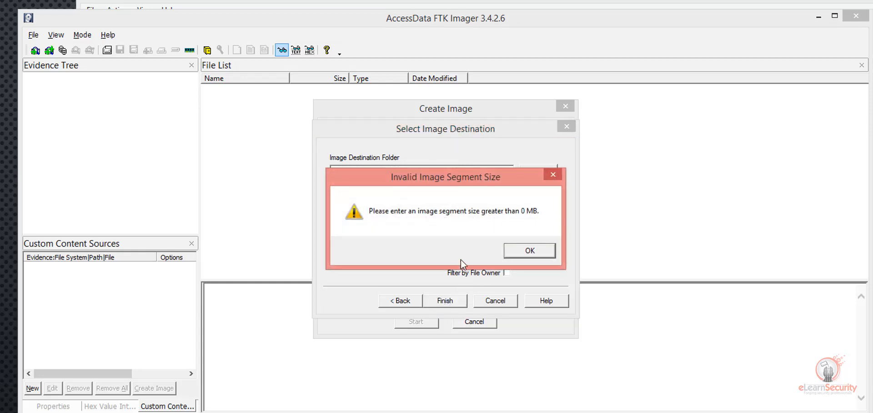
# Step: Dismiss the segment-size error and change the fragment size to 100000 MB
pyautogui.click(518, 252)
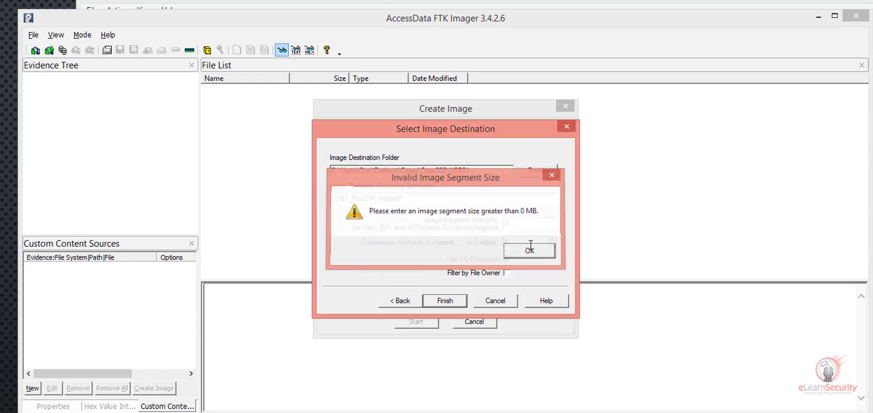
pyautogui.write('100000')
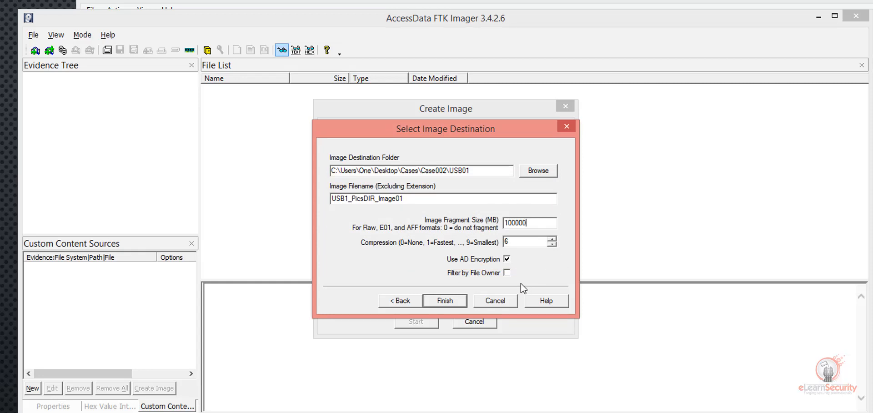
pyautogui.click(445, 300)
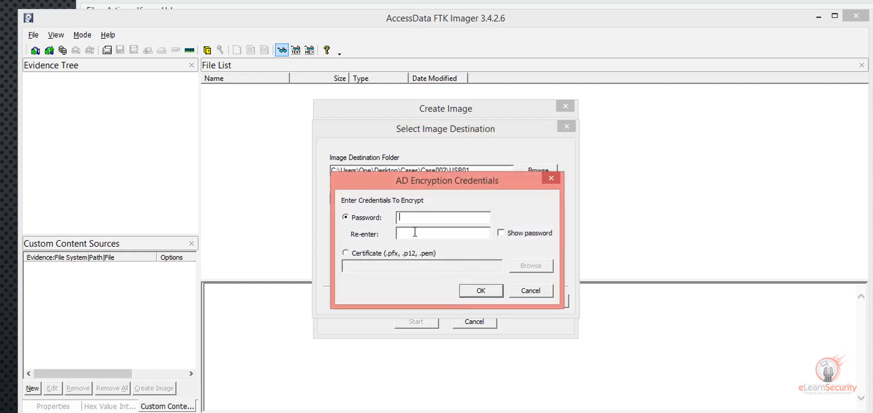
# Step: Set and confirm the encryption password, then start creating USB1_PicsDIR_Image01
pyautogui.write('**********')
pyautogui.press('Tab')
pyautogui.write('**********')
pyautogui.click(476, 290)
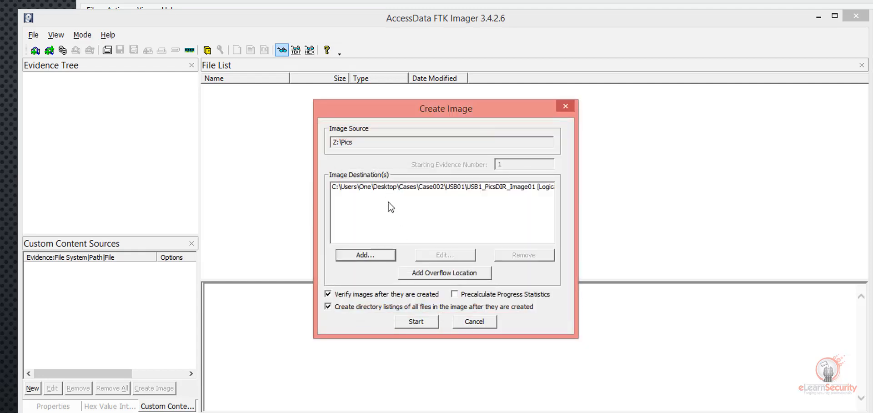
pyautogui.click(420, 322)
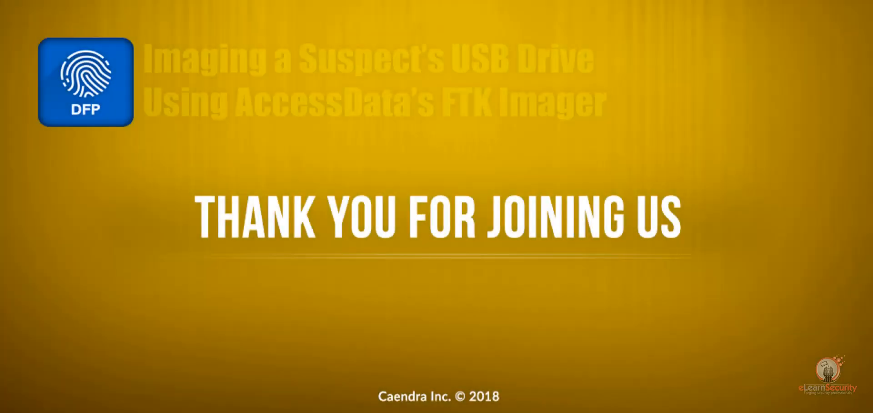